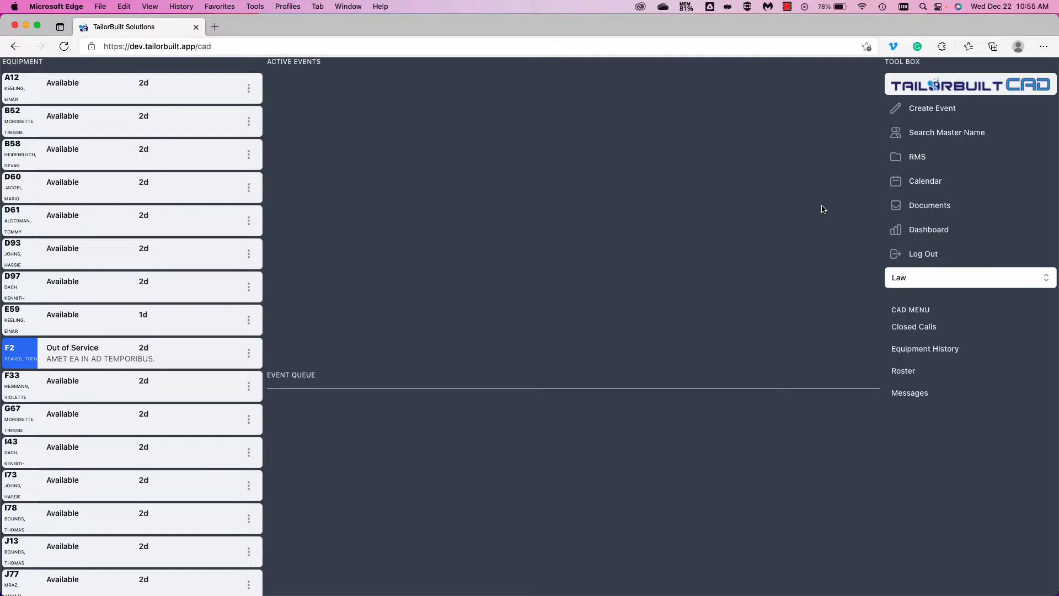
# - Open a blank Create Event form from the Tool Box and preview the event code list
pyautogui.click(931, 110)
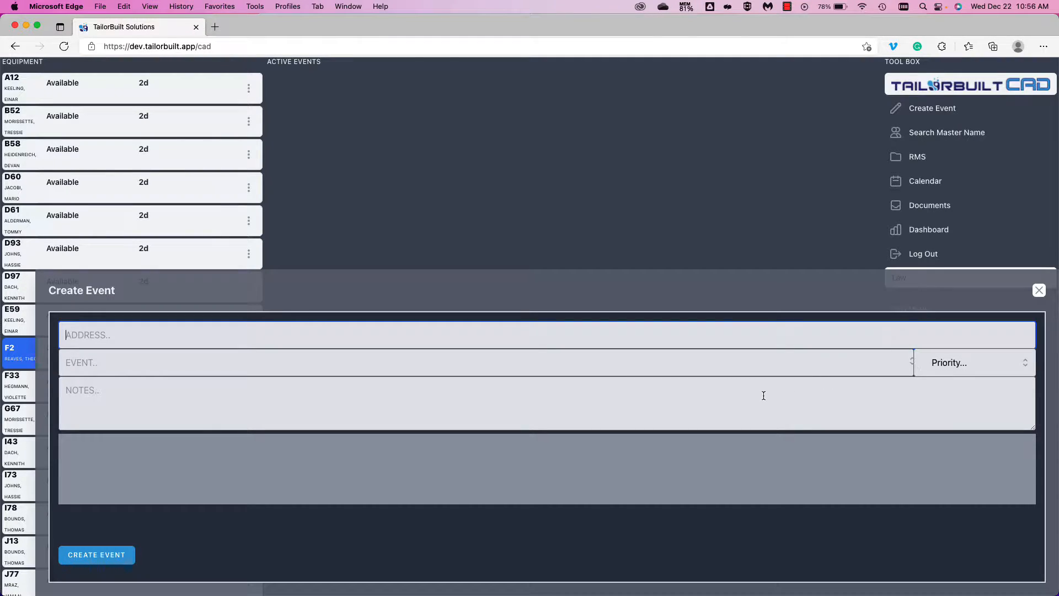
pyautogui.click(913, 368)
pyautogui.click(913, 368)
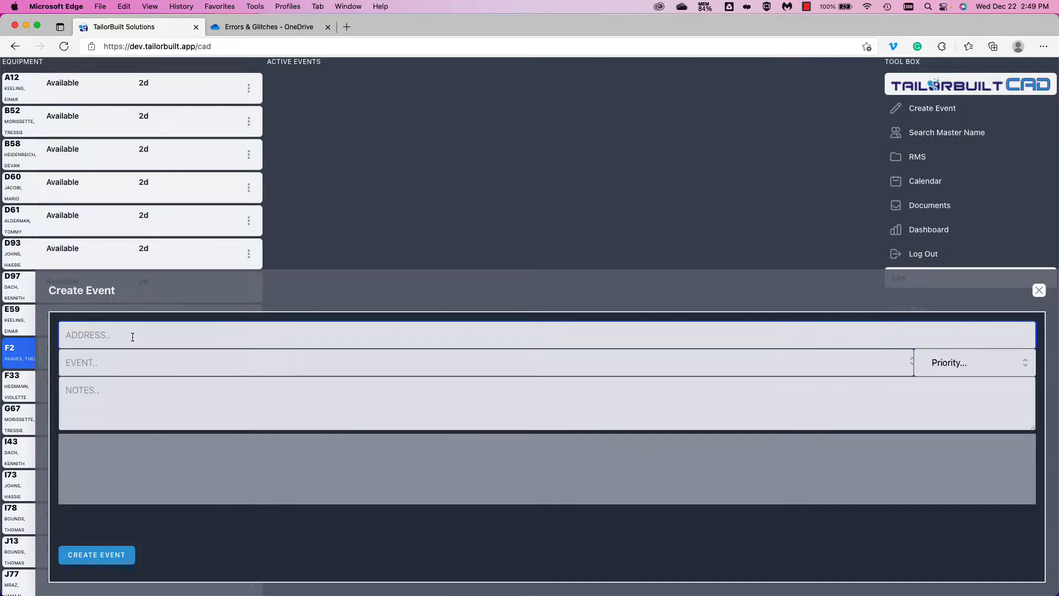
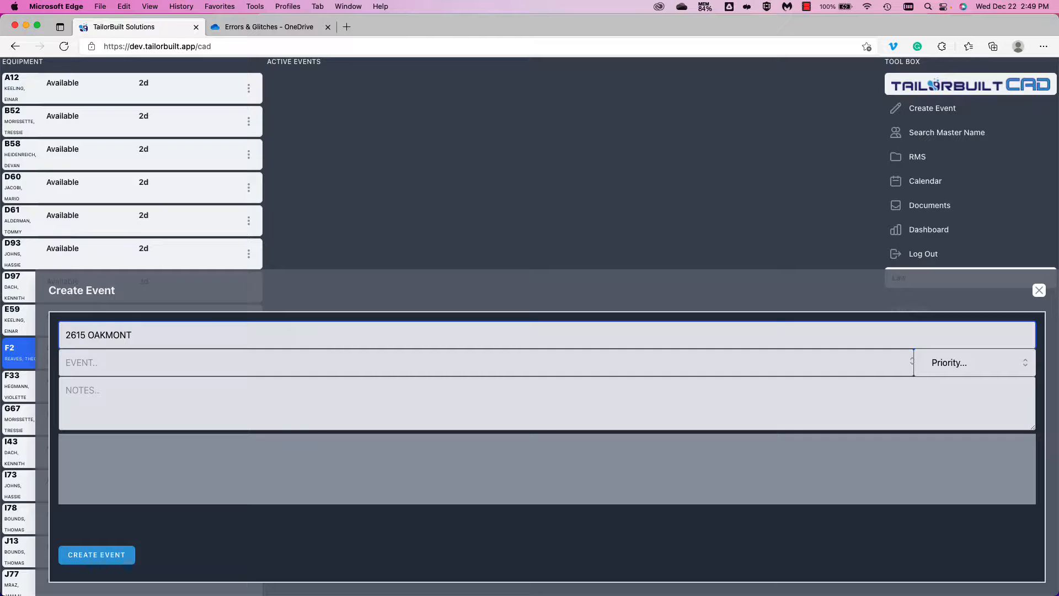
pyautogui.press('Tab')
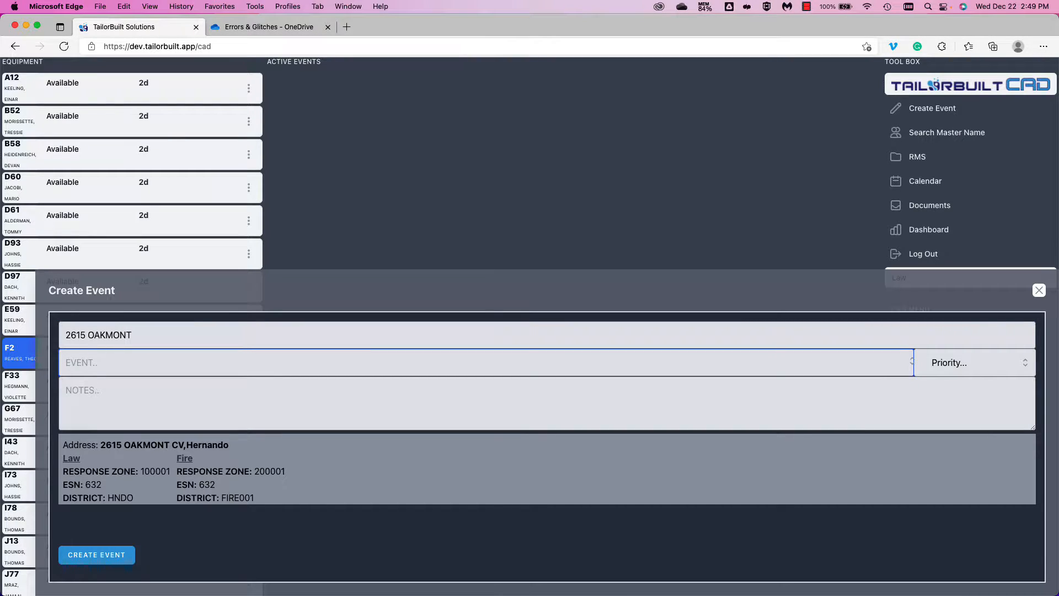
pyautogui.write('DISTURB')
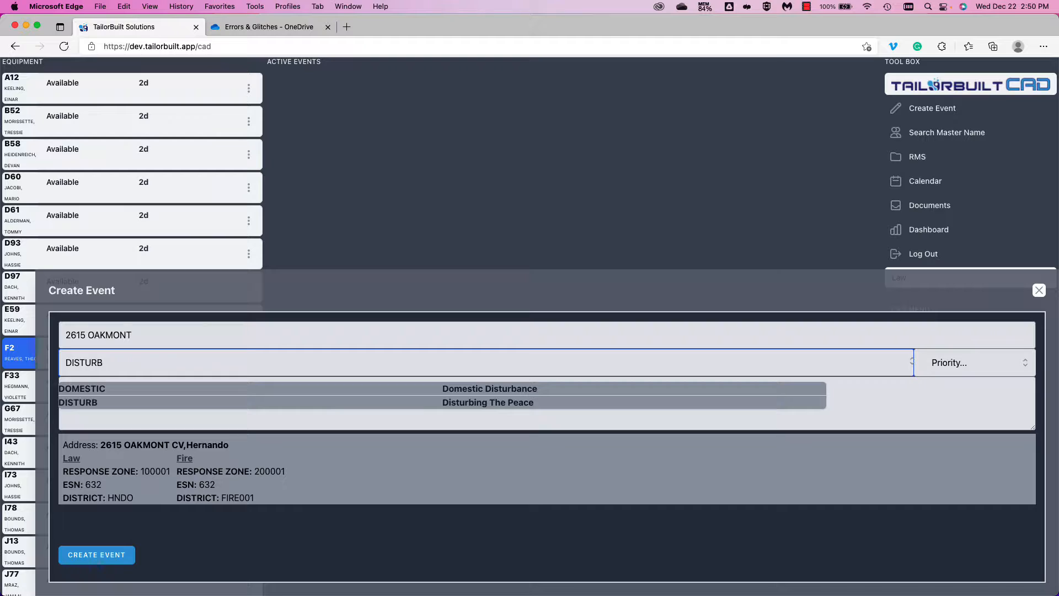
# - Accept L,DISTURB (Disturbing The Peace) and add the note 'LOUD MUSIC COMING FROM GARAGE'
pyautogui.press('Tab')
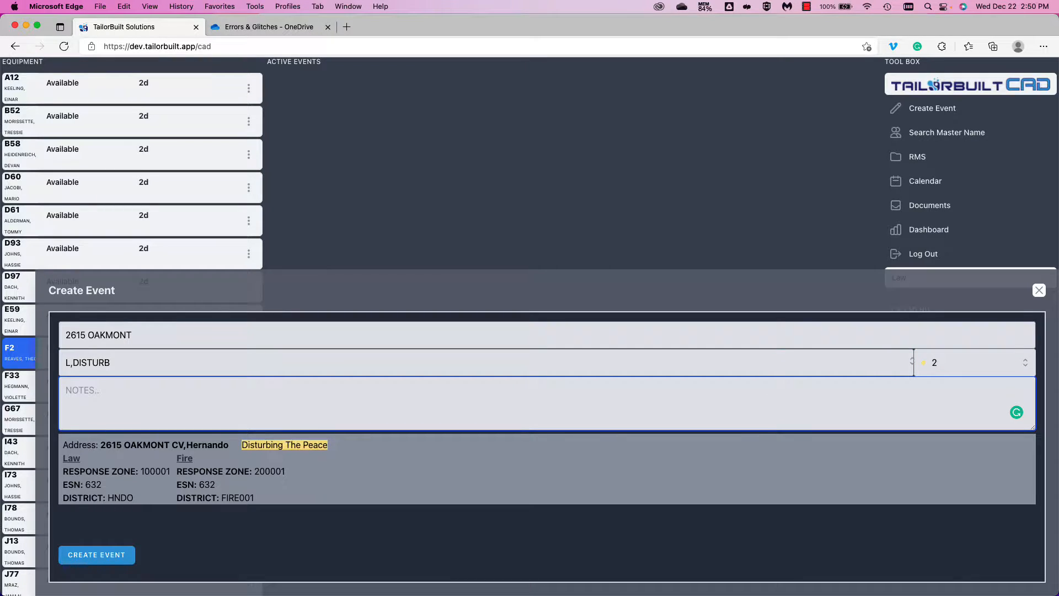
pyautogui.write('LOUD MUSIC COMING FROM GARAGE')
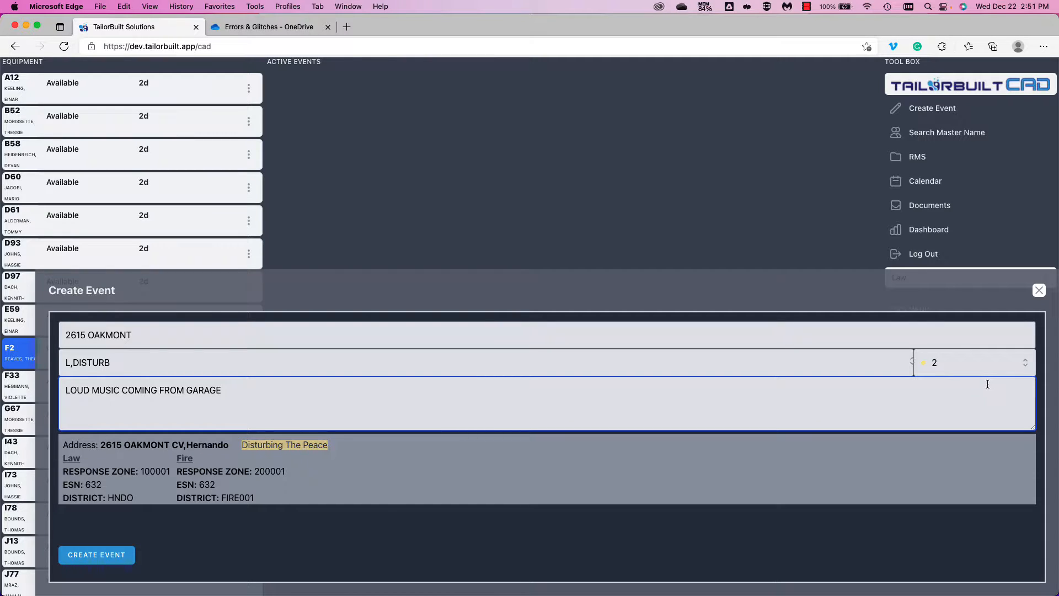
# - Change the priority to 3 and submit, creating event 119 as 3 : DISTURB
pyautogui.click(1023, 362)
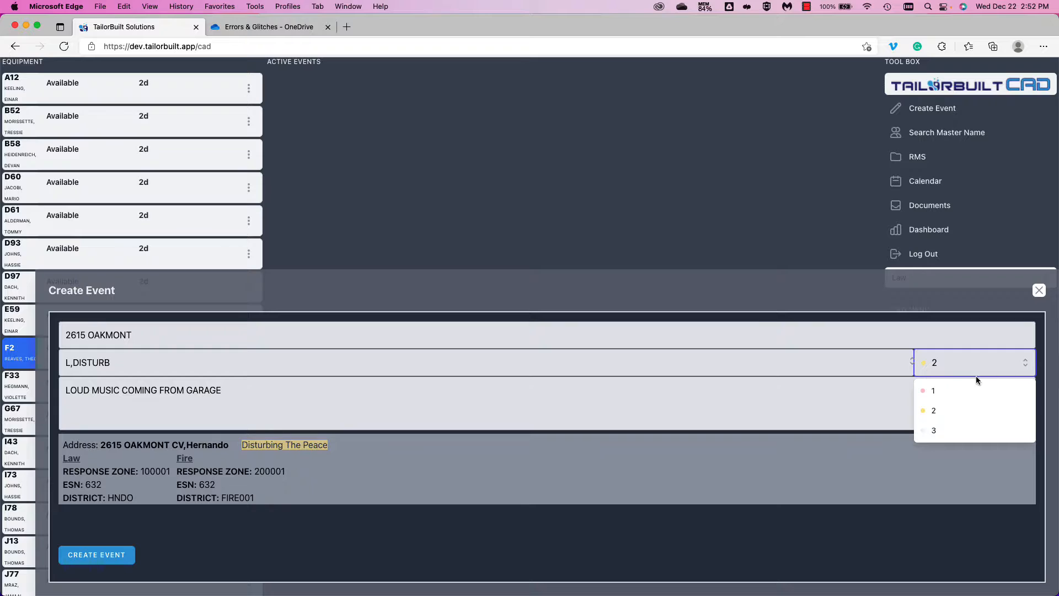
pyautogui.click(962, 431)
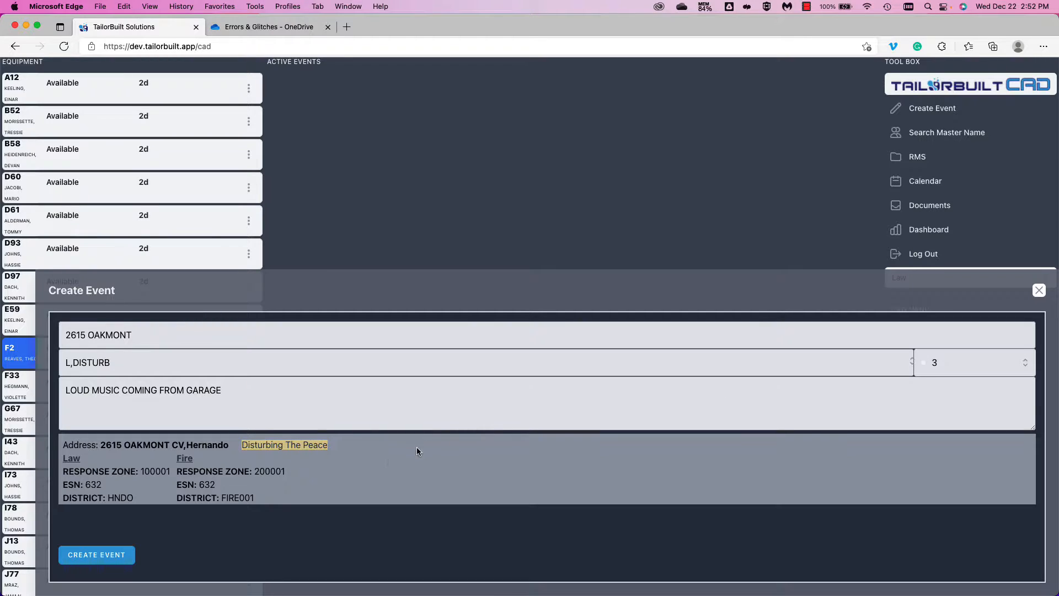
pyautogui.click(108, 560)
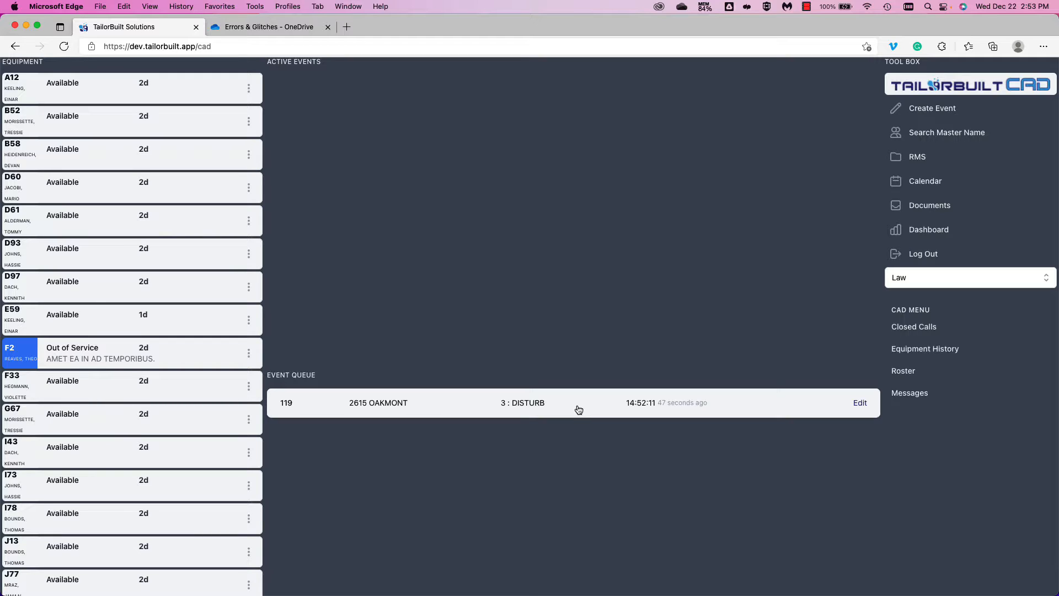
pyautogui.click(917, 110)
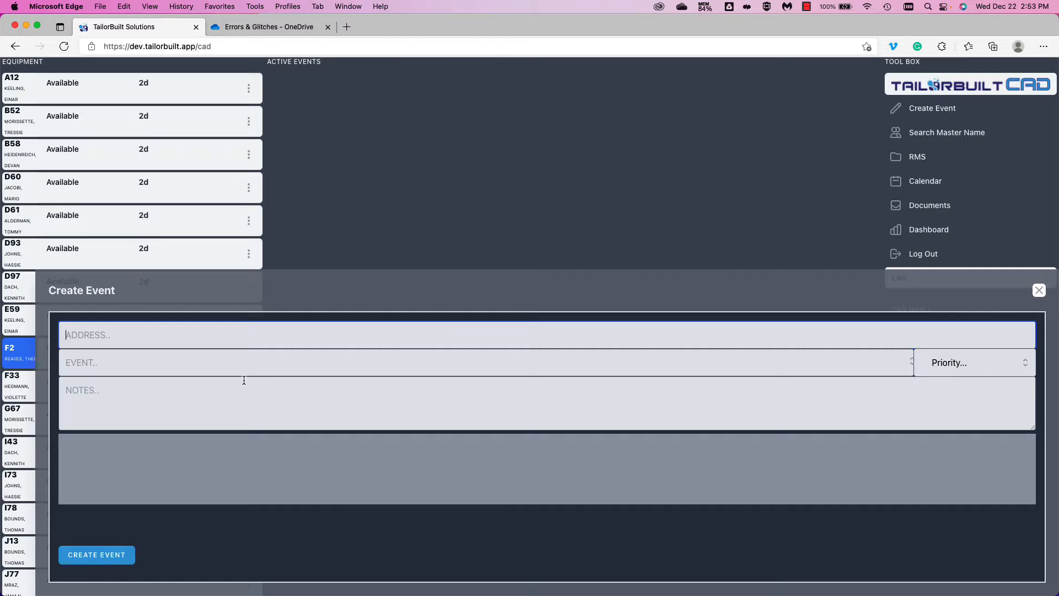
pyautogui.click(210, 340)
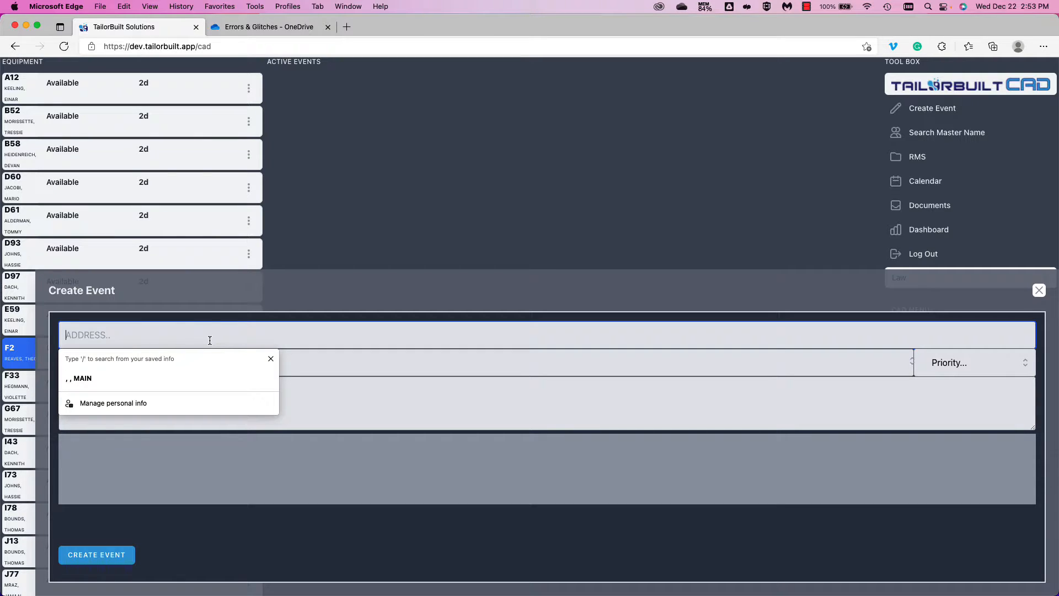
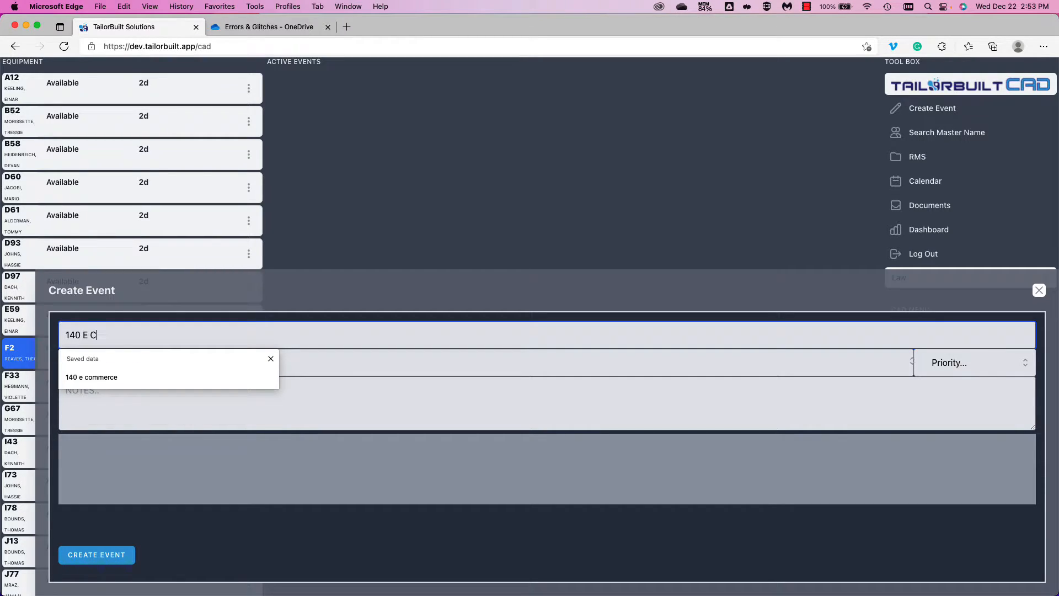
pyautogui.press('Tab')
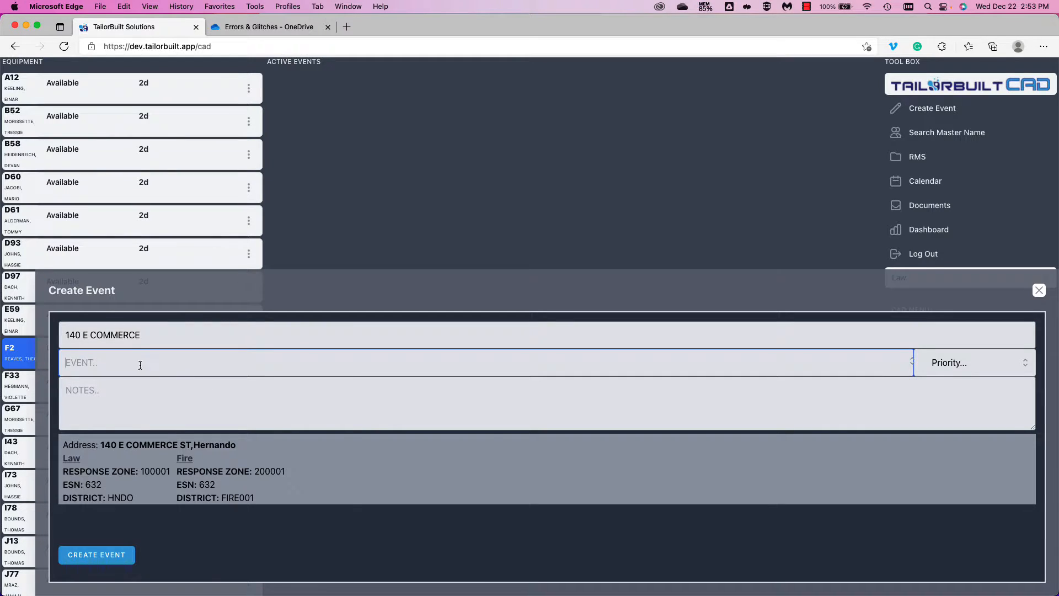
pyautogui.write('ASSAULT')
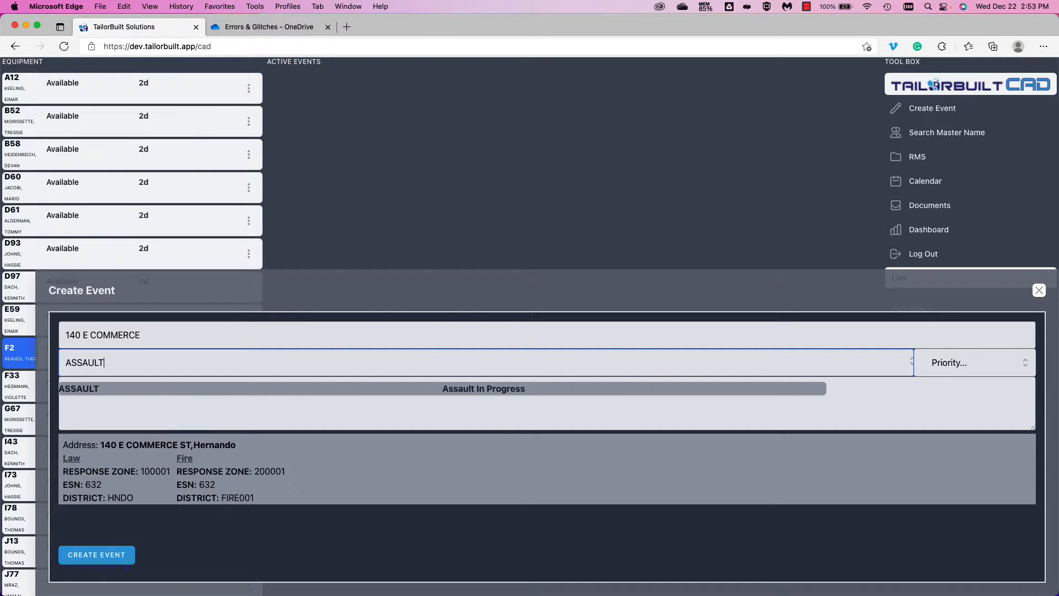
pyautogui.press('Return')
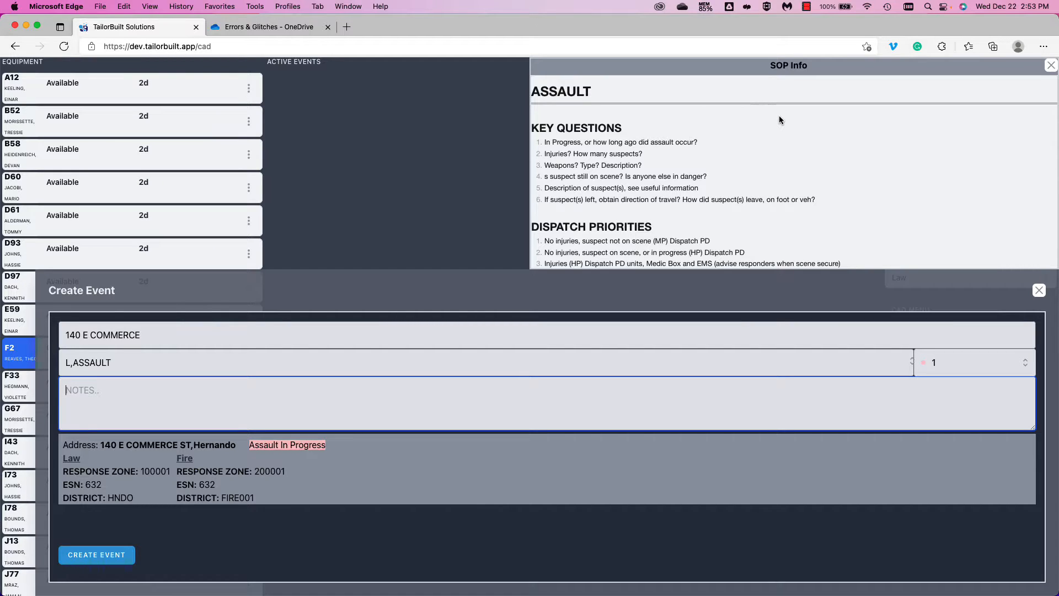
pyautogui.scroll(-5, 779, 119)
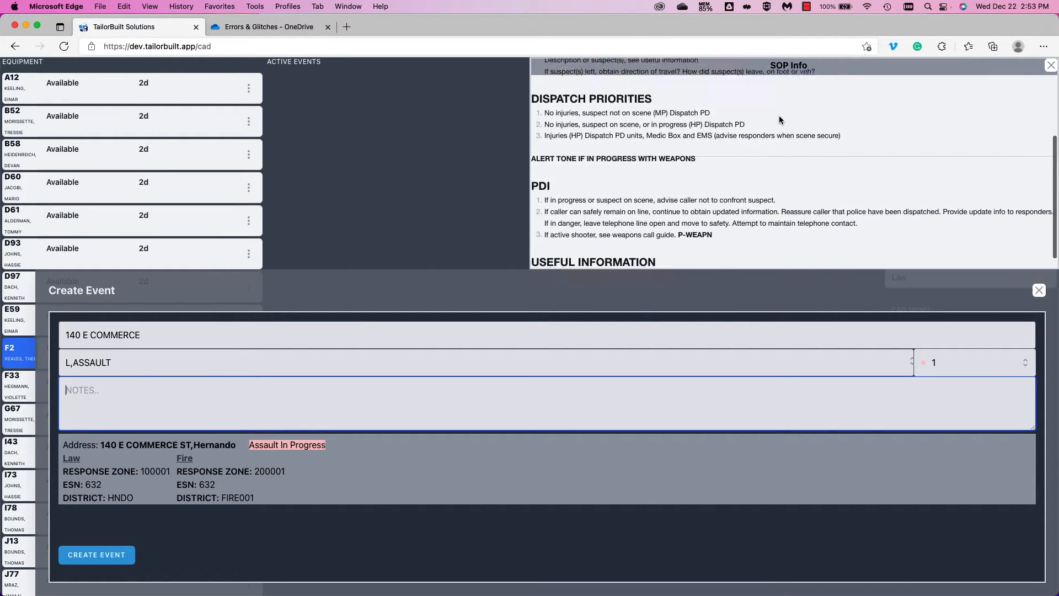
pyautogui.scroll(5, 779, 115)
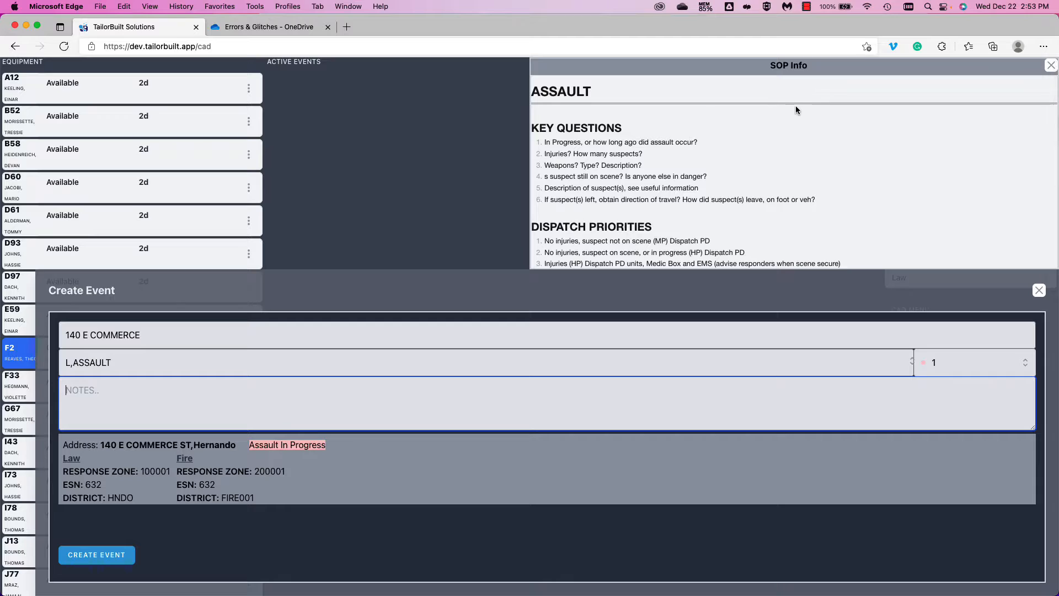
pyautogui.scroll(-5, 795, 108)
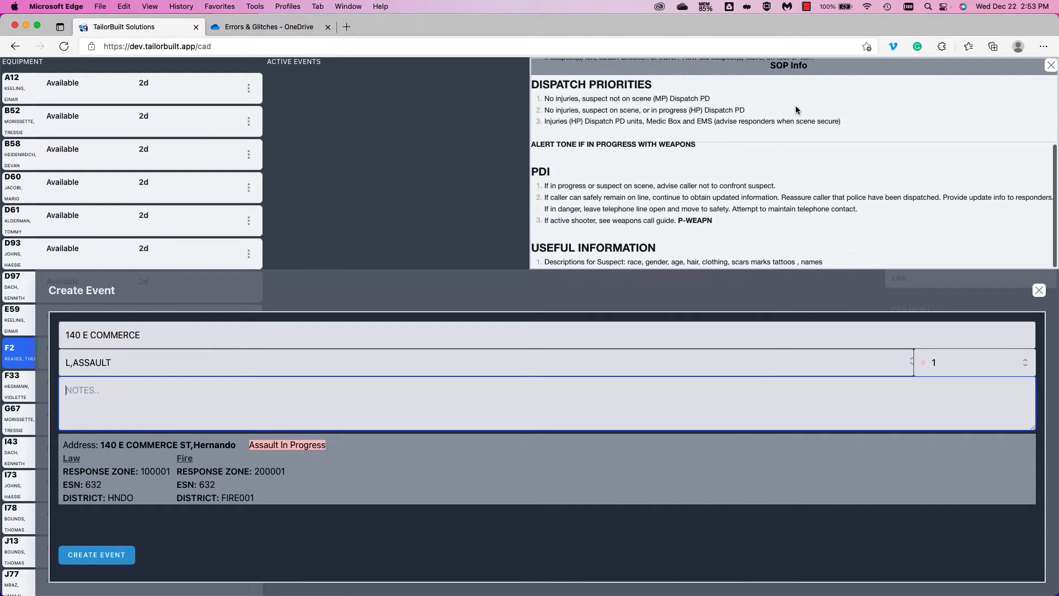
pyautogui.scroll(5, 795, 109)
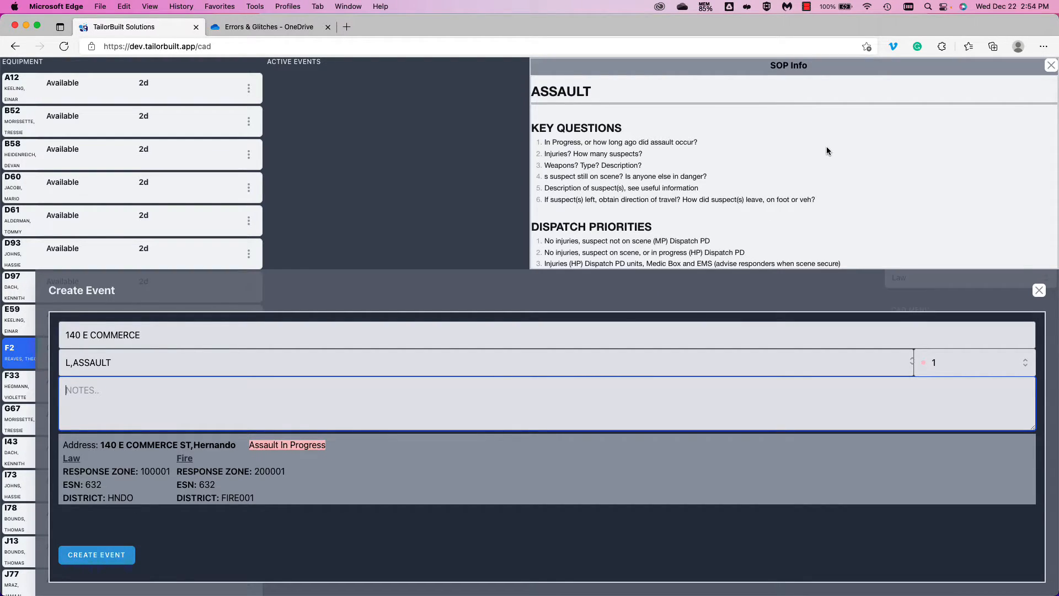
pyautogui.scroll(-5, 826, 151)
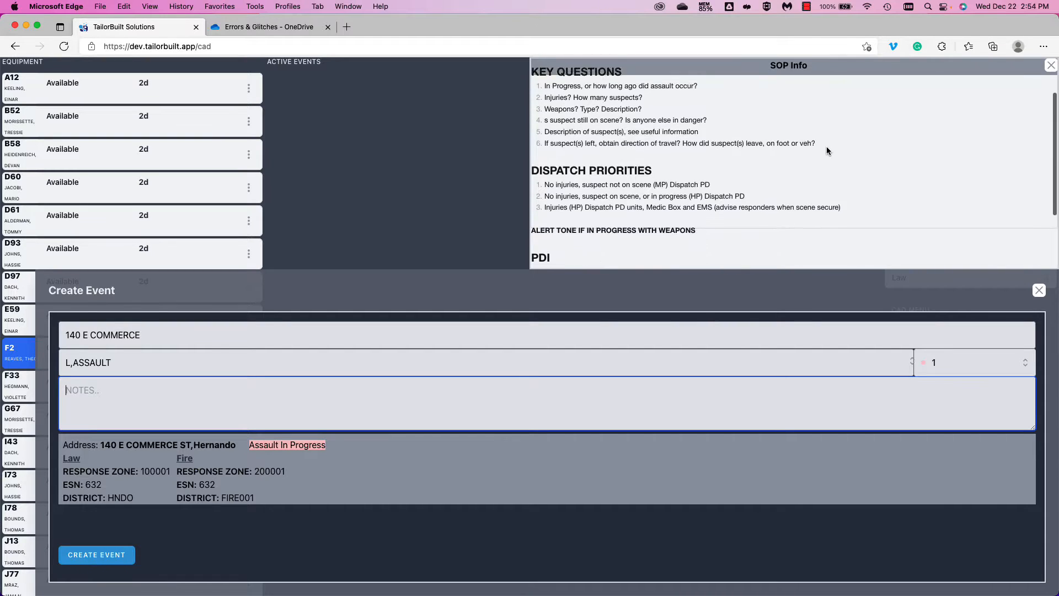
pyautogui.scroll(3, 826, 151)
pyautogui.scroll(3, 826, 151)
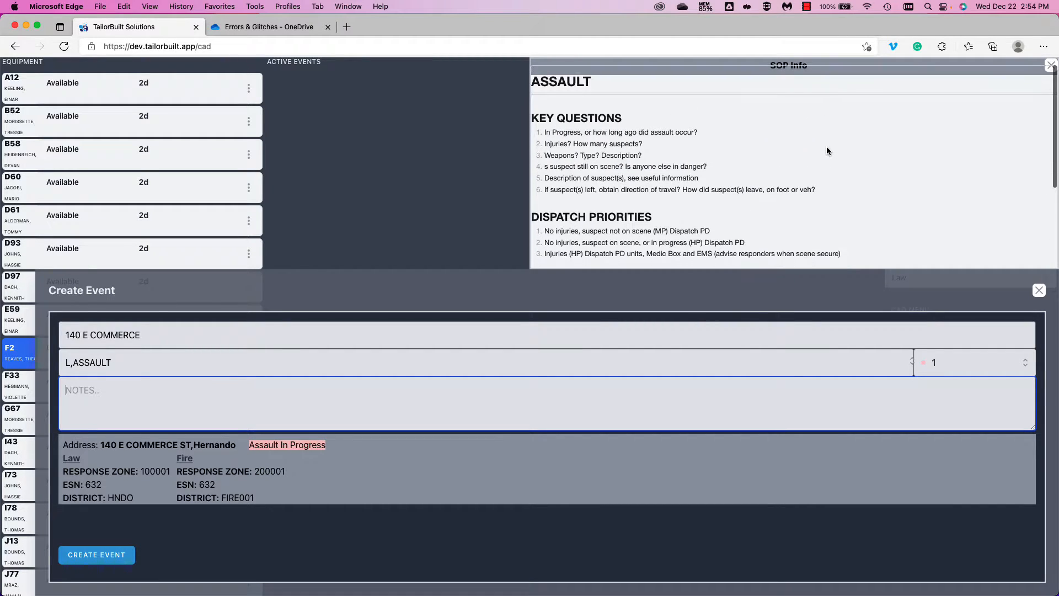
pyautogui.scroll(-3, 826, 151)
pyautogui.scroll(-4, 827, 147)
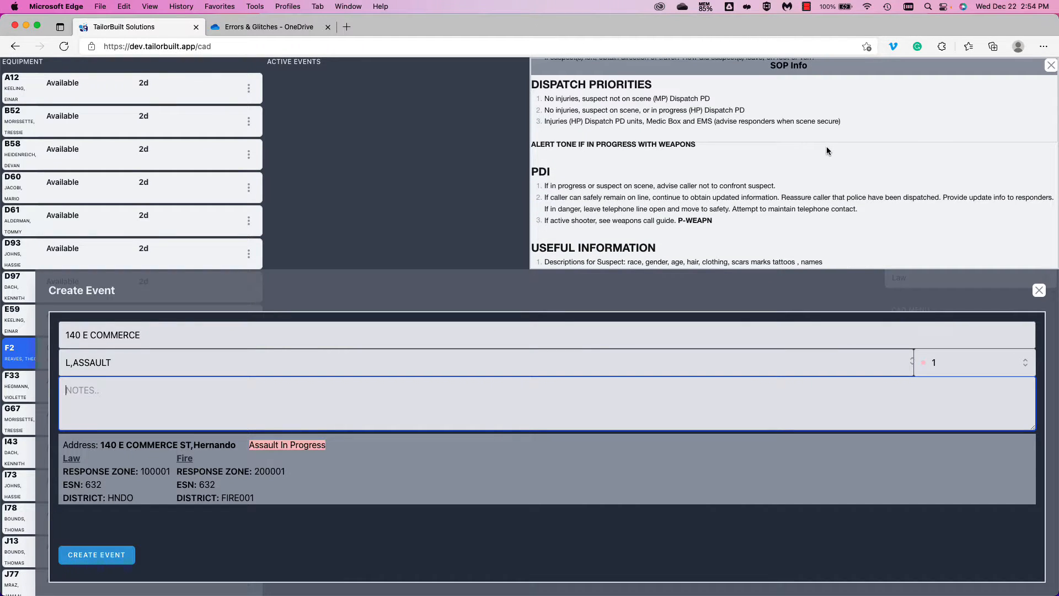
pyautogui.scroll(4, 826, 147)
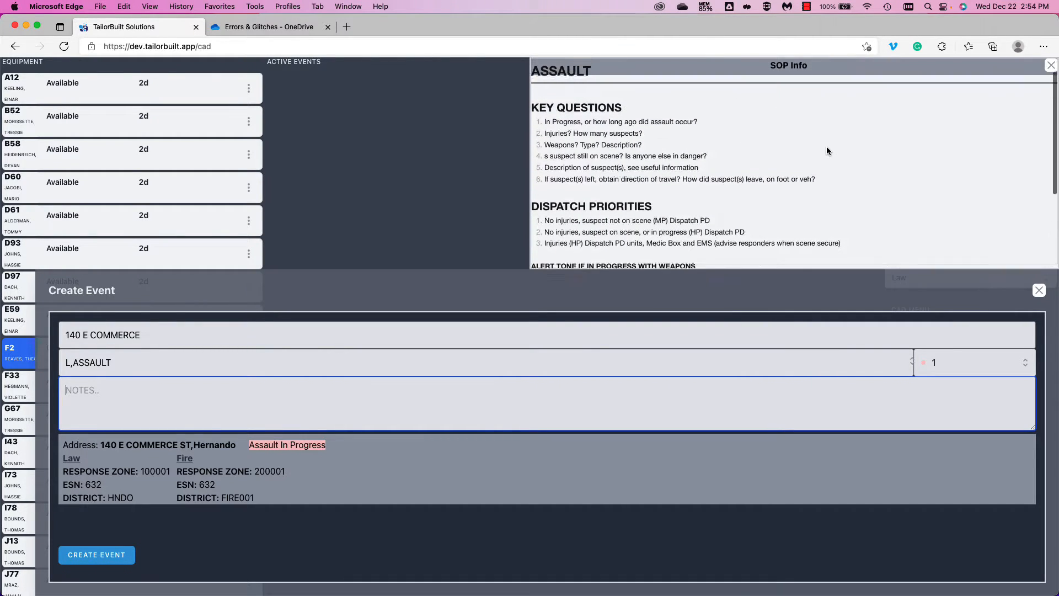
pyautogui.scroll(-4, 826, 147)
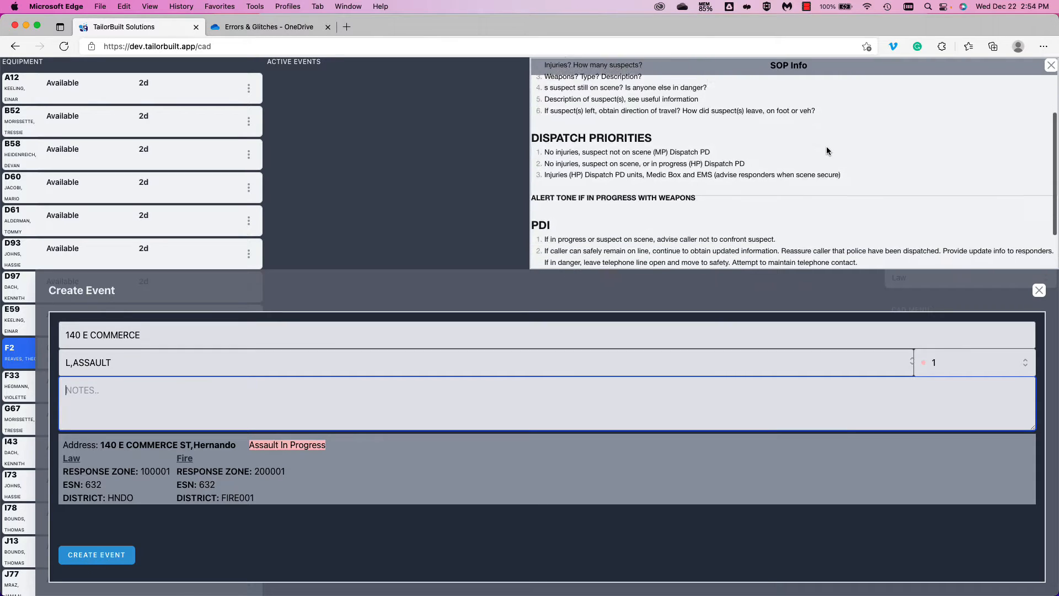
pyautogui.scroll(-2, 827, 150)
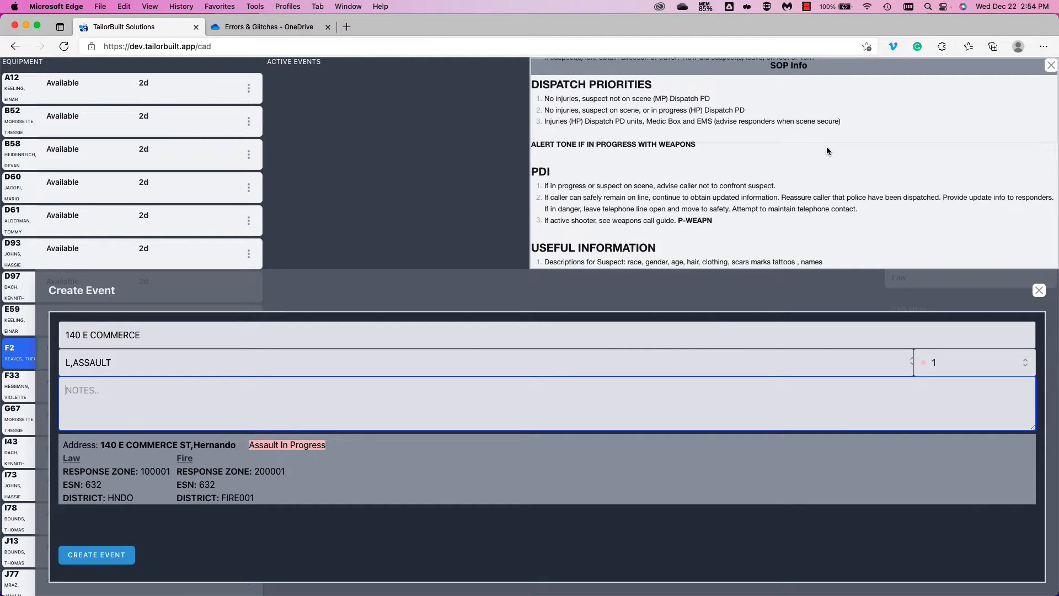
pyautogui.scroll(5, 826, 146)
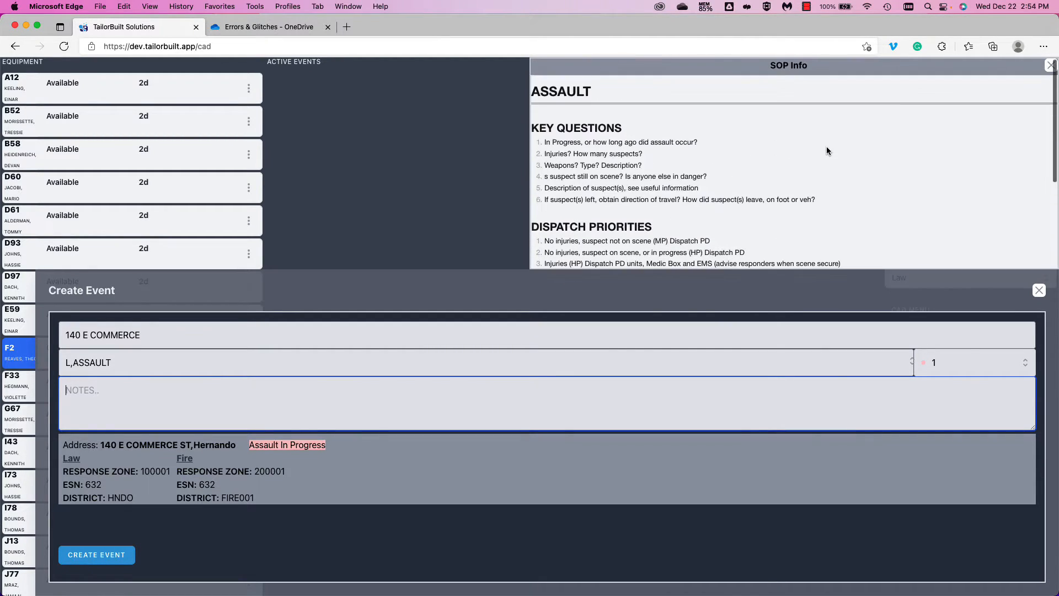
# - Close and reopen the assault SOP guidance, then submit event 120 as 1 : ASSAULT
pyautogui.click(1051, 65)
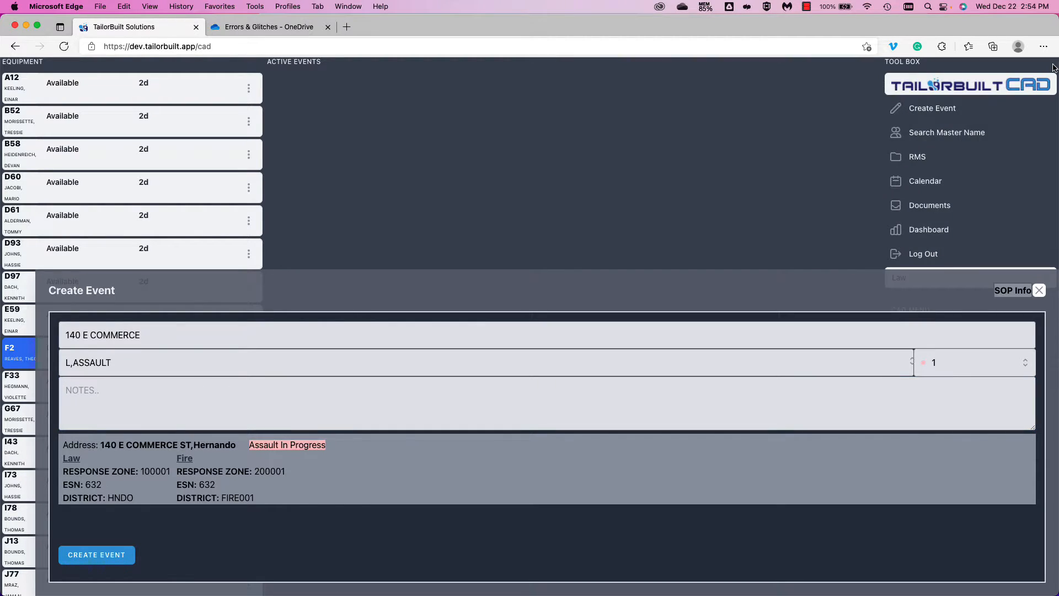
pyautogui.click(1011, 293)
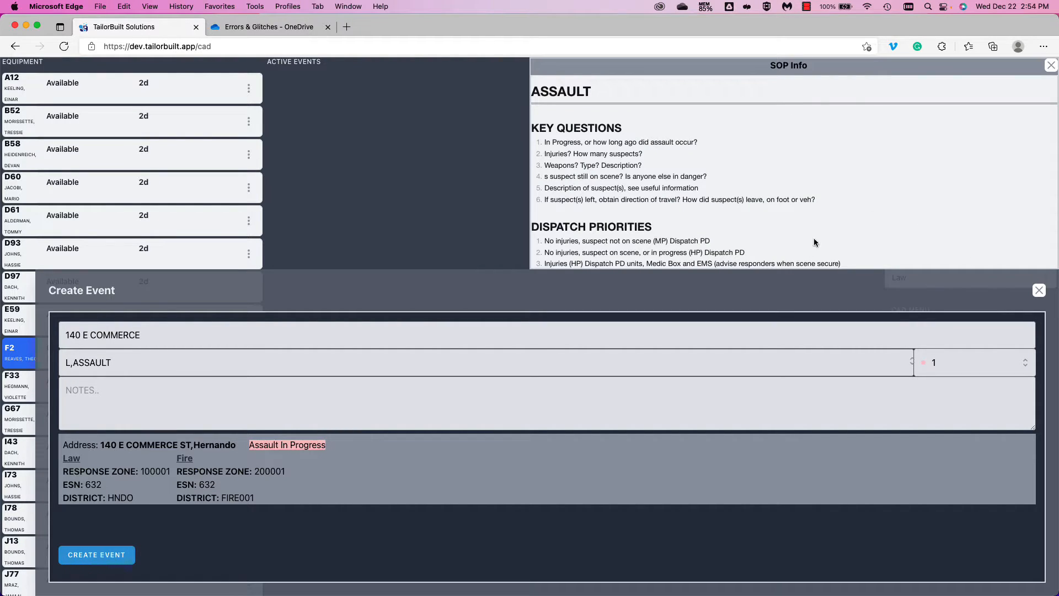
pyautogui.click(1051, 66)
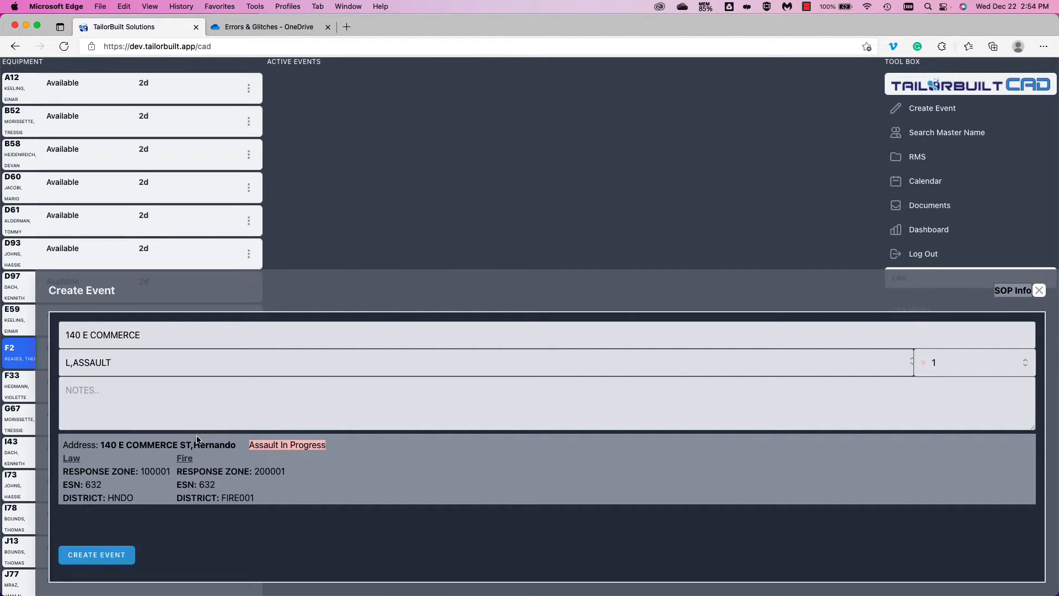
pyautogui.click(96, 556)
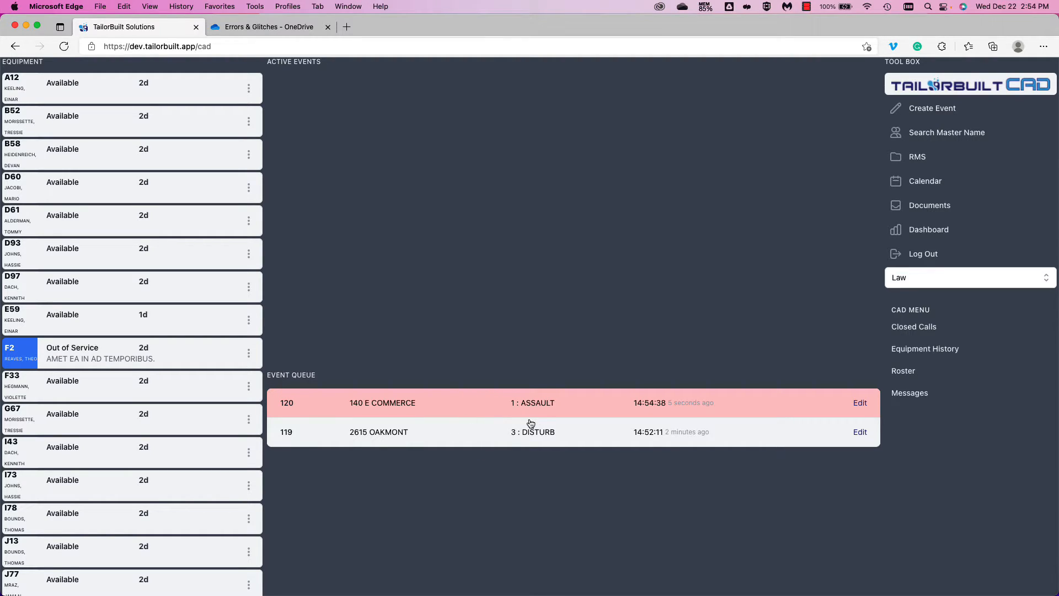
pyautogui.click(926, 111)
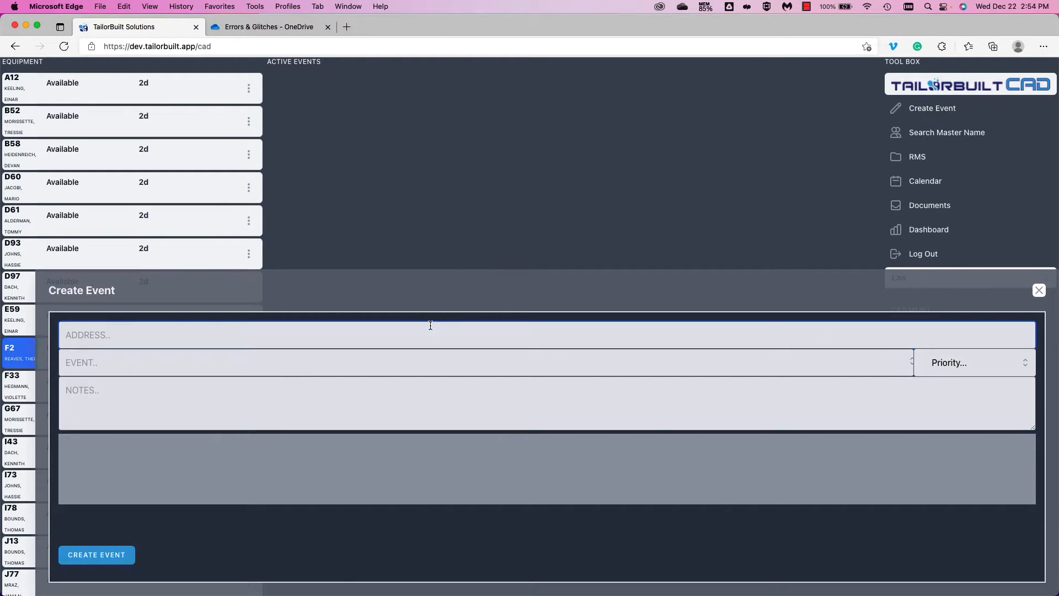
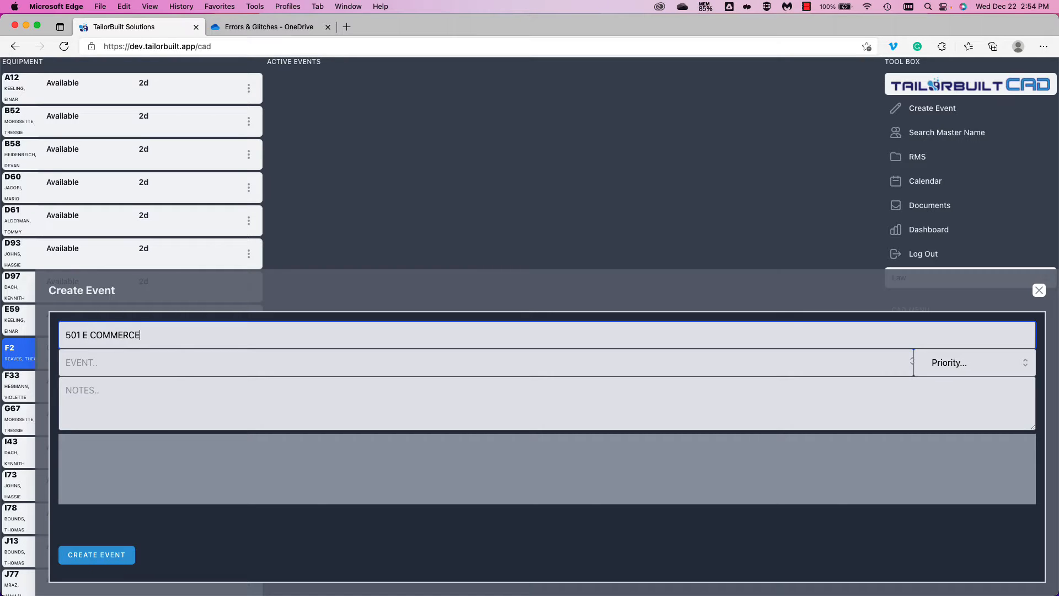
pyautogui.press('Tab')
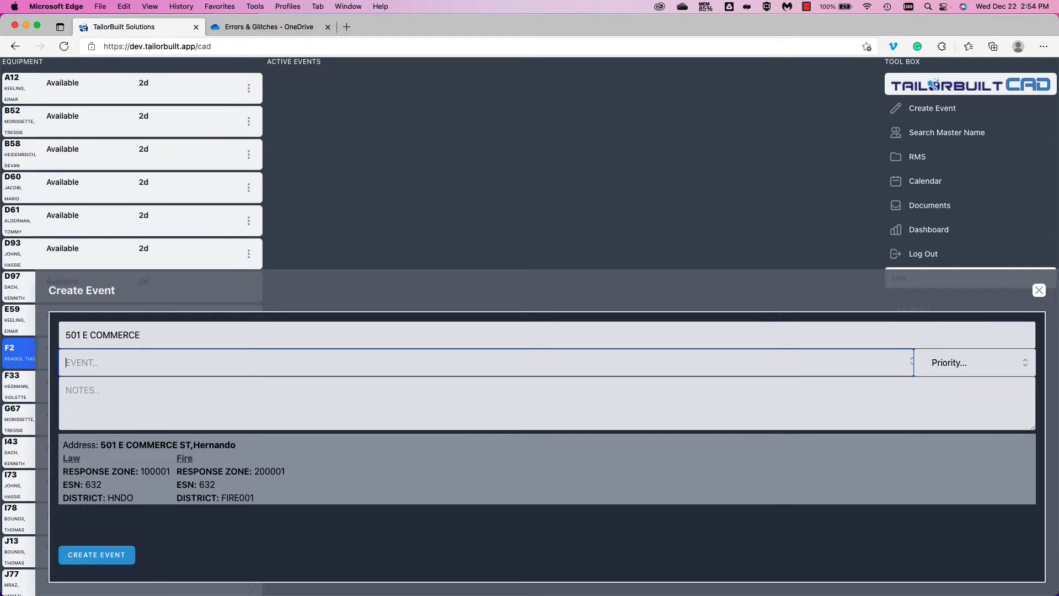
pyautogui.write('DISTURB')
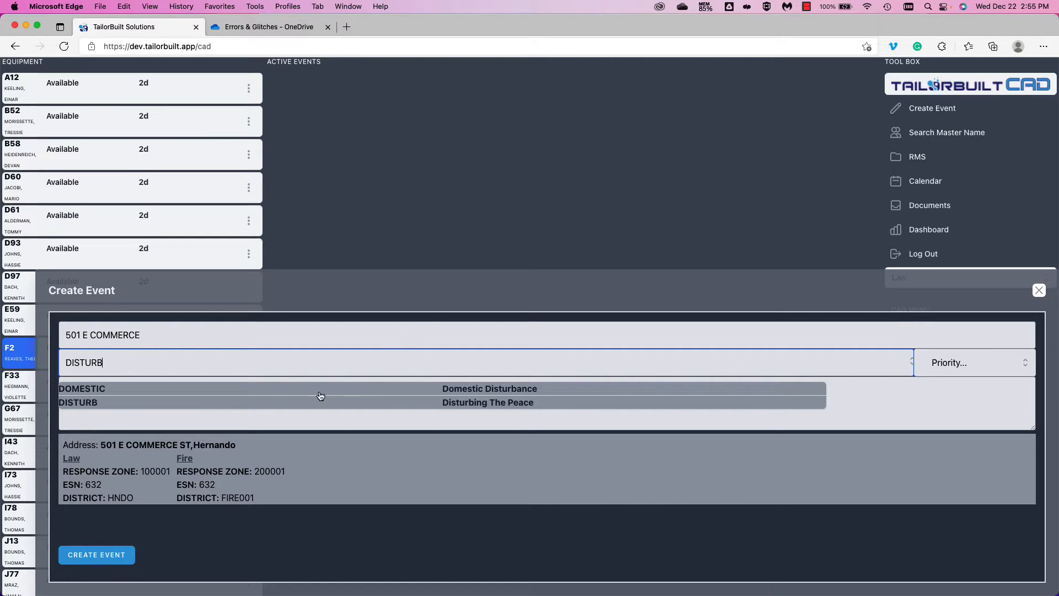
pyautogui.click(93, 406)
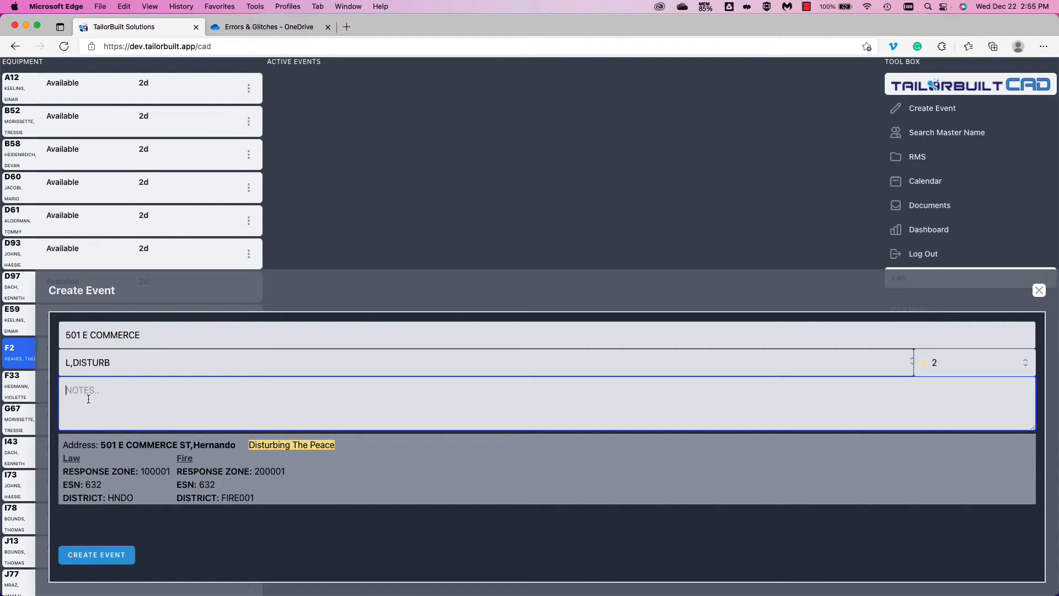
pyautogui.write('ARGUMENT')
pyautogui.click(104, 549)
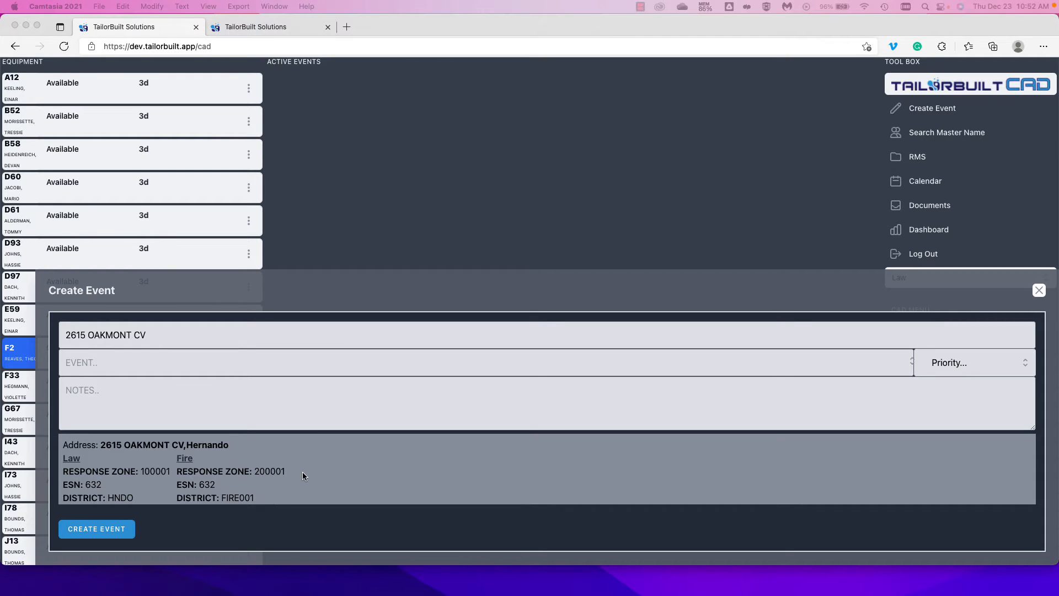
pyautogui.click(267, 28)
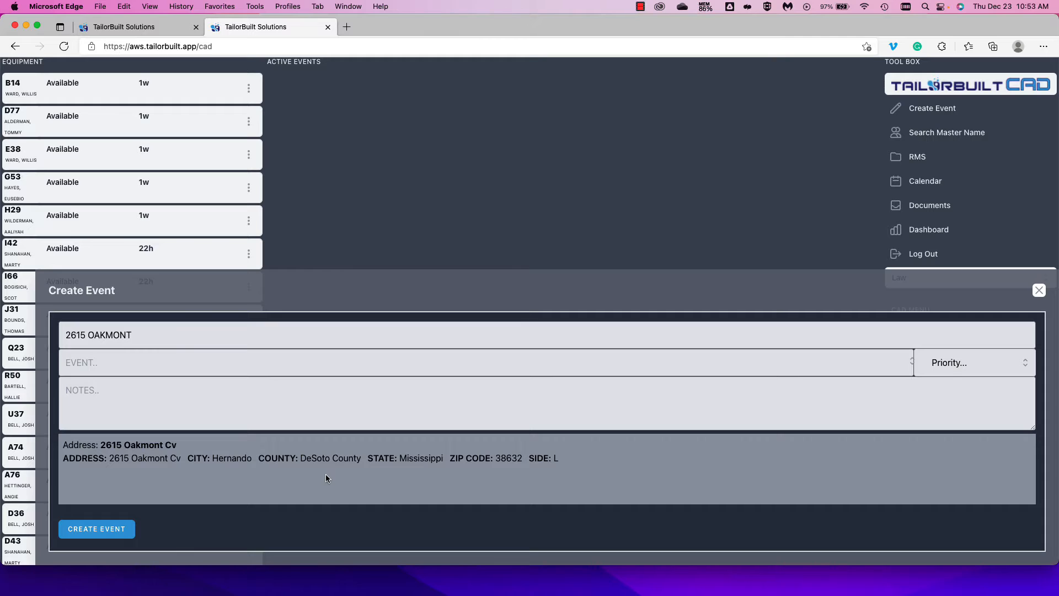
# - Bring up the reference screenshot of a parish address lookup from the open windows
pyautogui.hotkey('ctrl', 'Up')
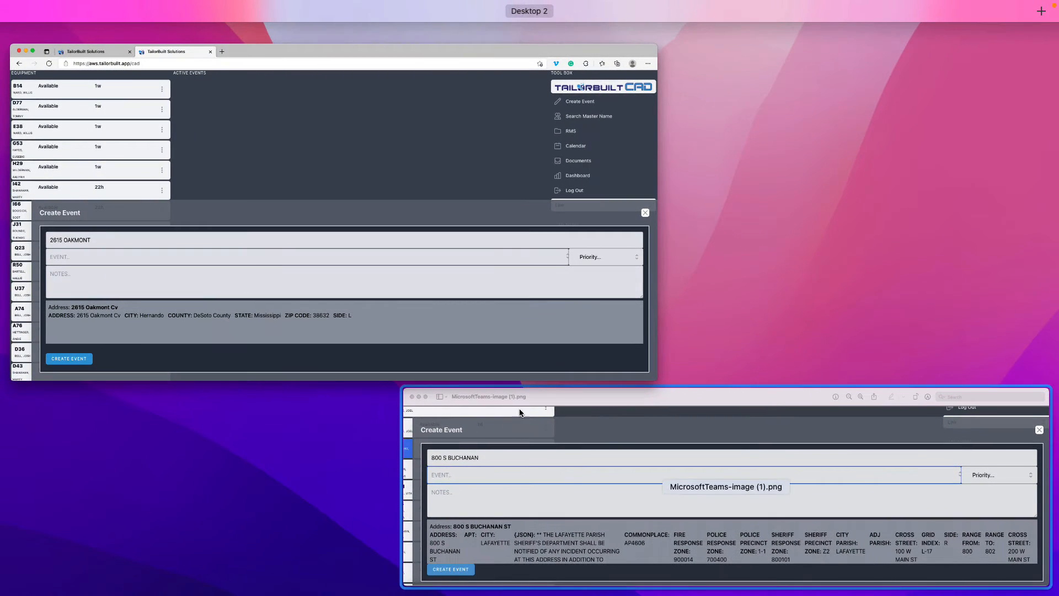
pyautogui.click(554, 447)
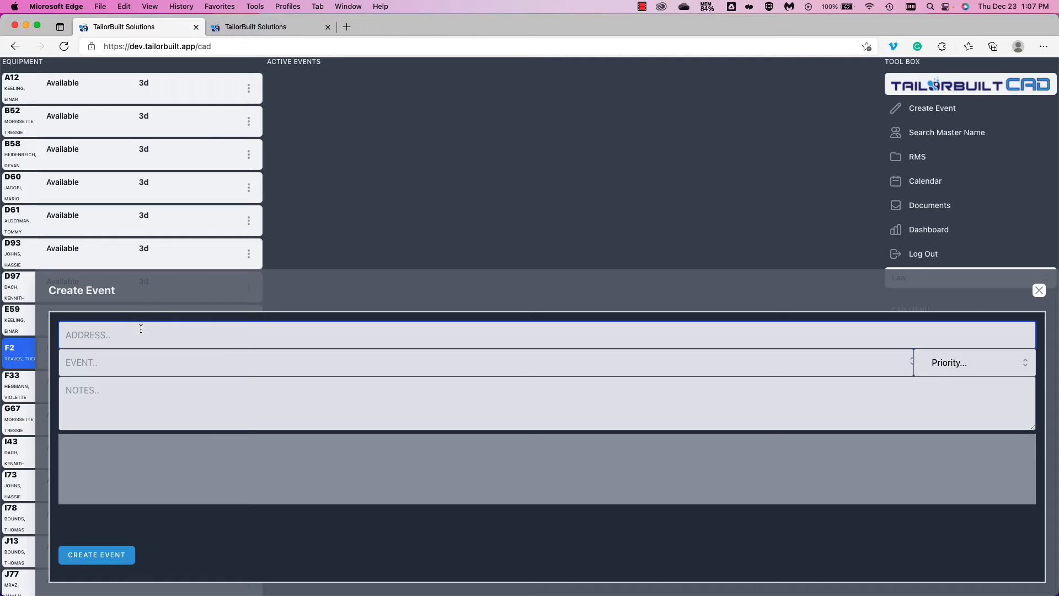
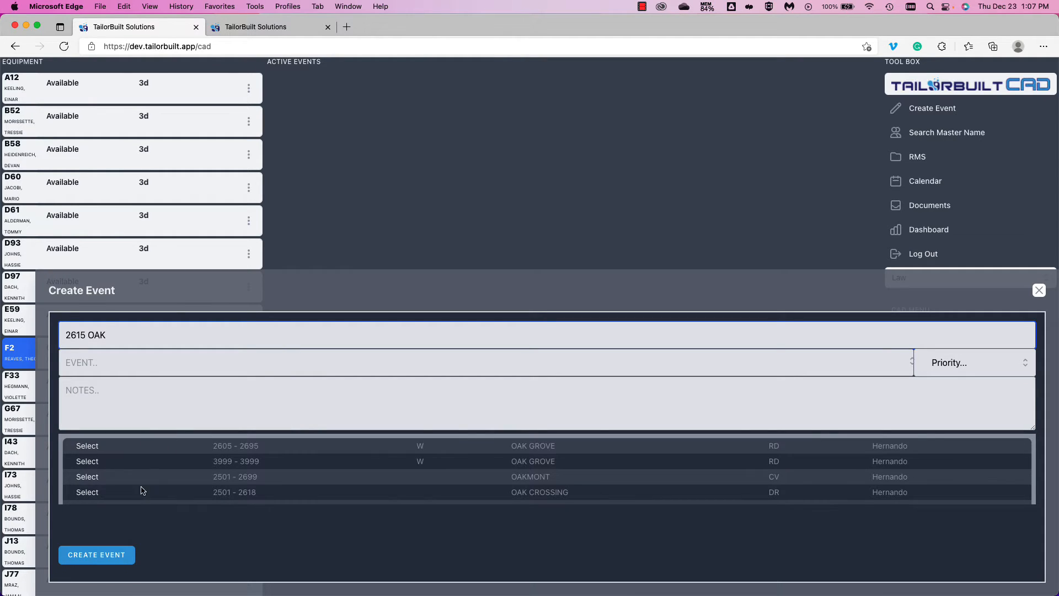
pyautogui.scroll(-3, 166, 464)
pyautogui.scroll(3, 167, 465)
pyautogui.scroll(-1, 167, 464)
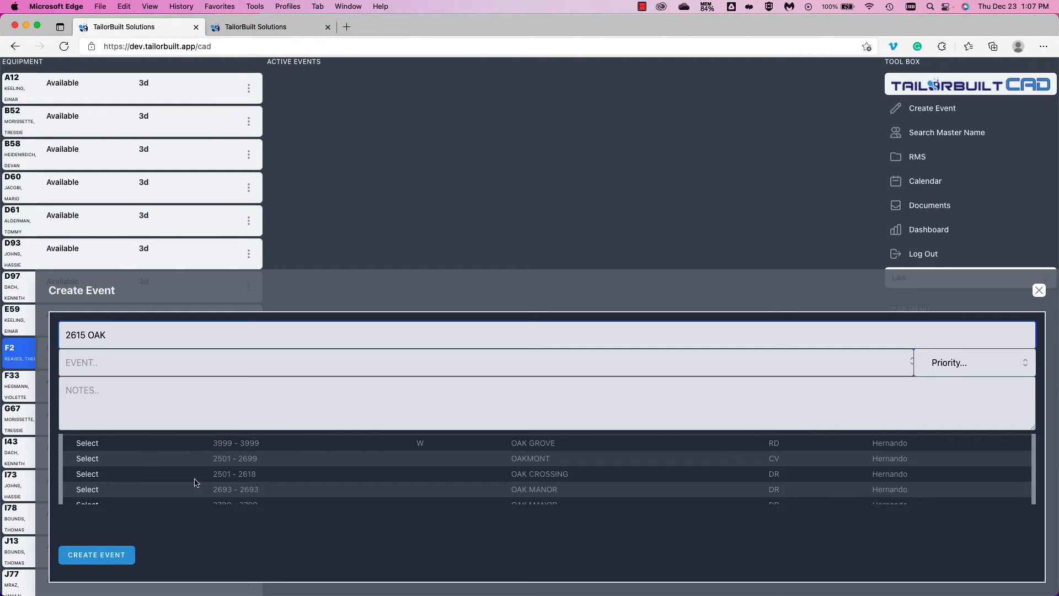
pyautogui.click(86, 462)
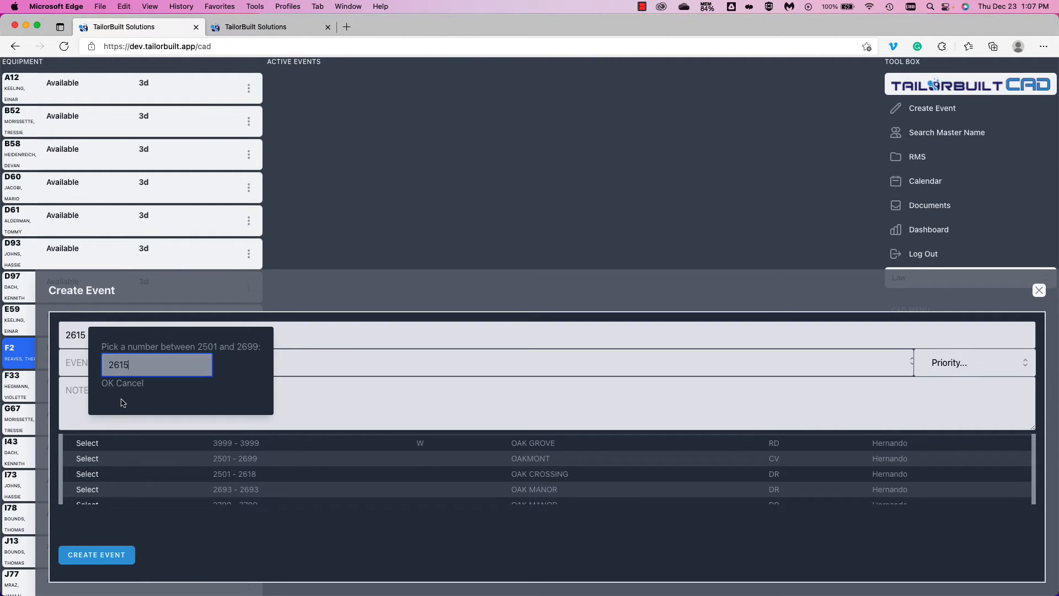
pyautogui.click(135, 368)
pyautogui.click(107, 384)
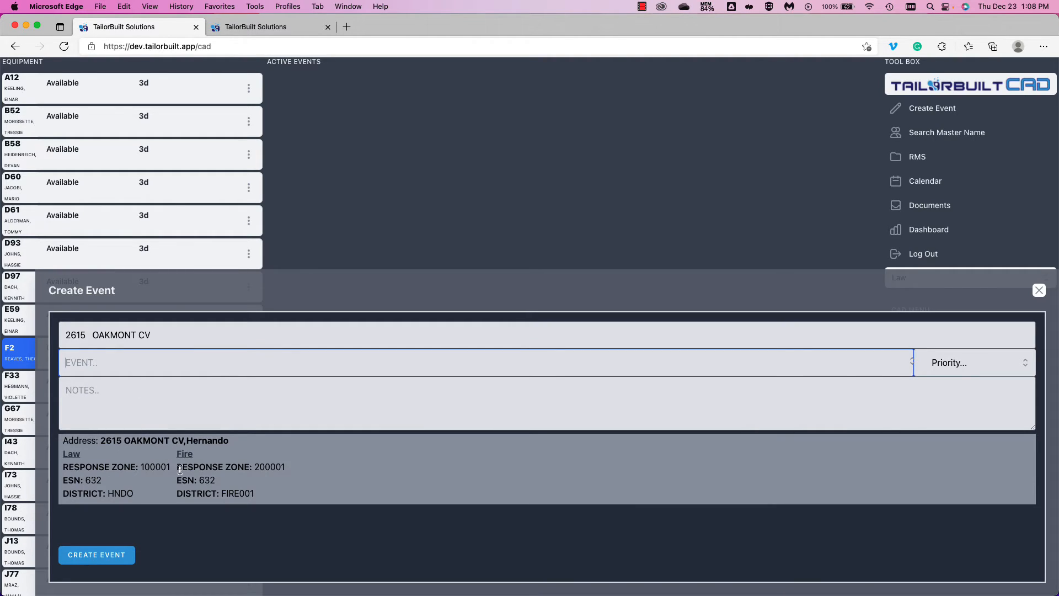
pyautogui.hotkey('ctrl', 'Tab')
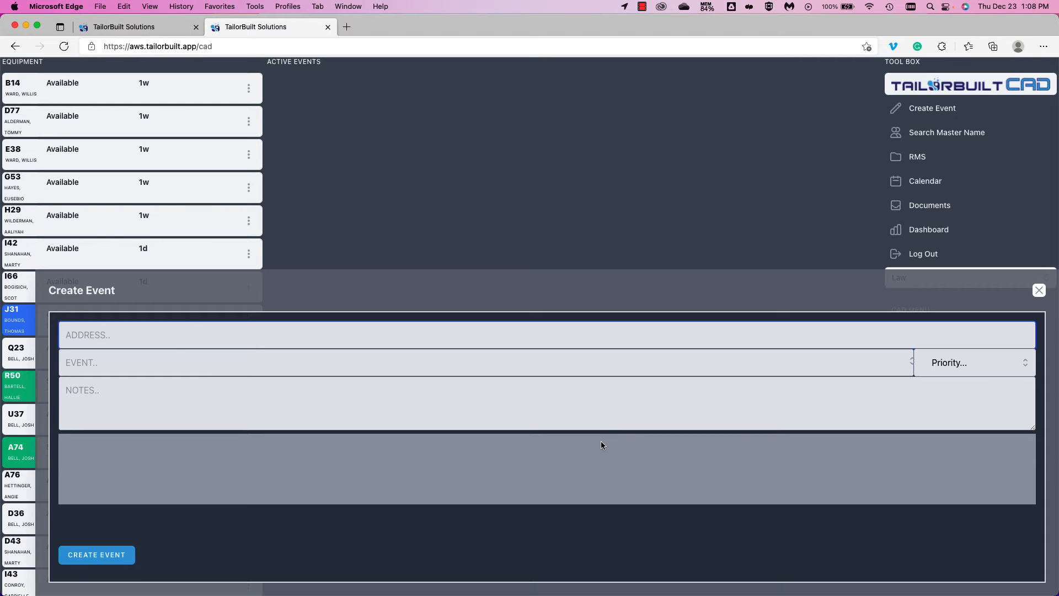
pyautogui.click(293, 342)
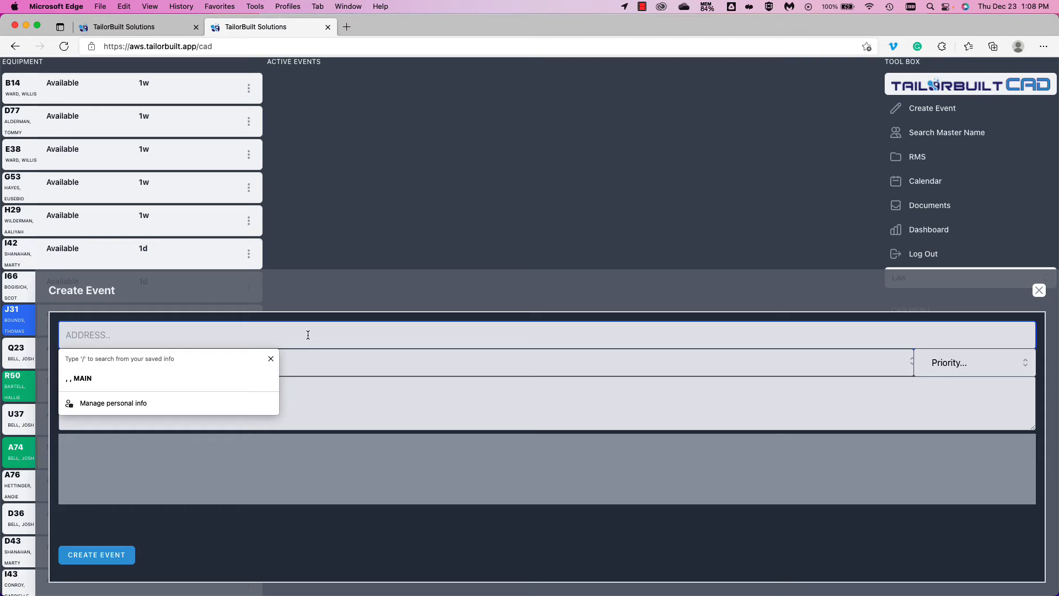
# - Look up the intersection address OAKMONT @ OAK MANOR
pyautogui.write('OAKMONT')
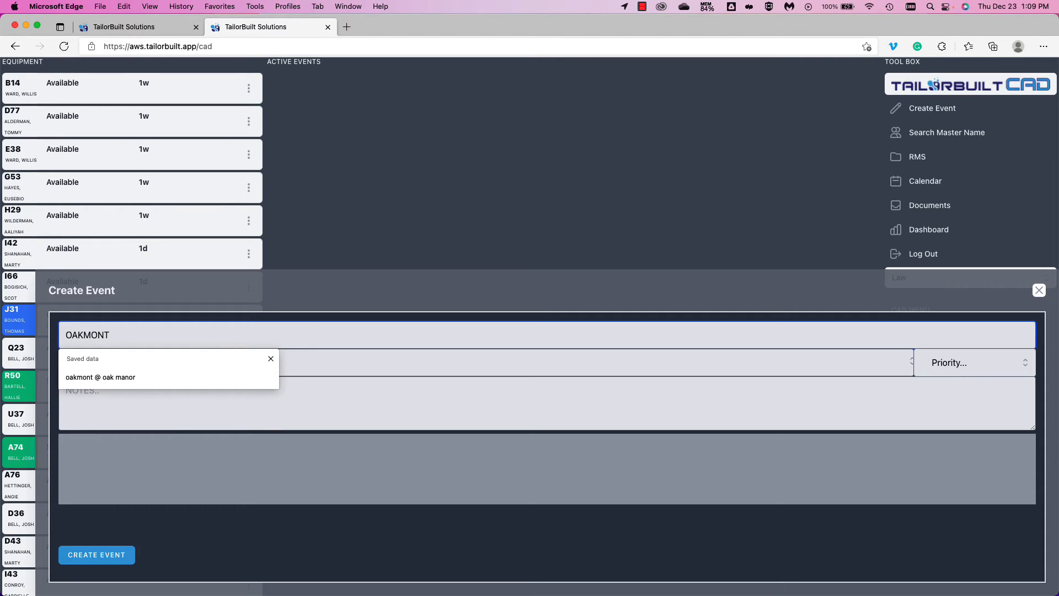
pyautogui.write(' @ OAK MANOR')
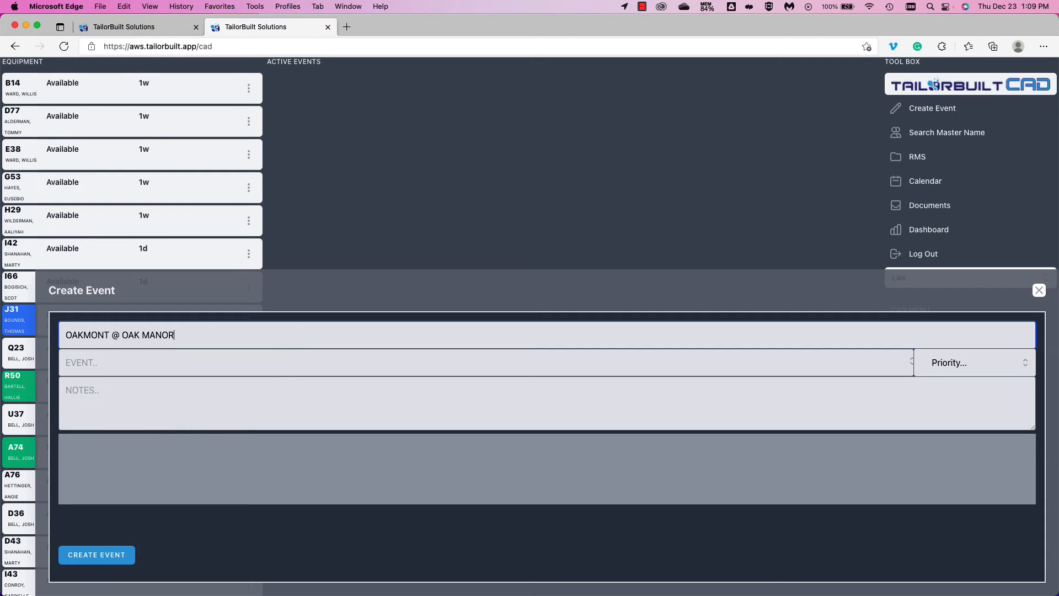
pyautogui.press('Tab')
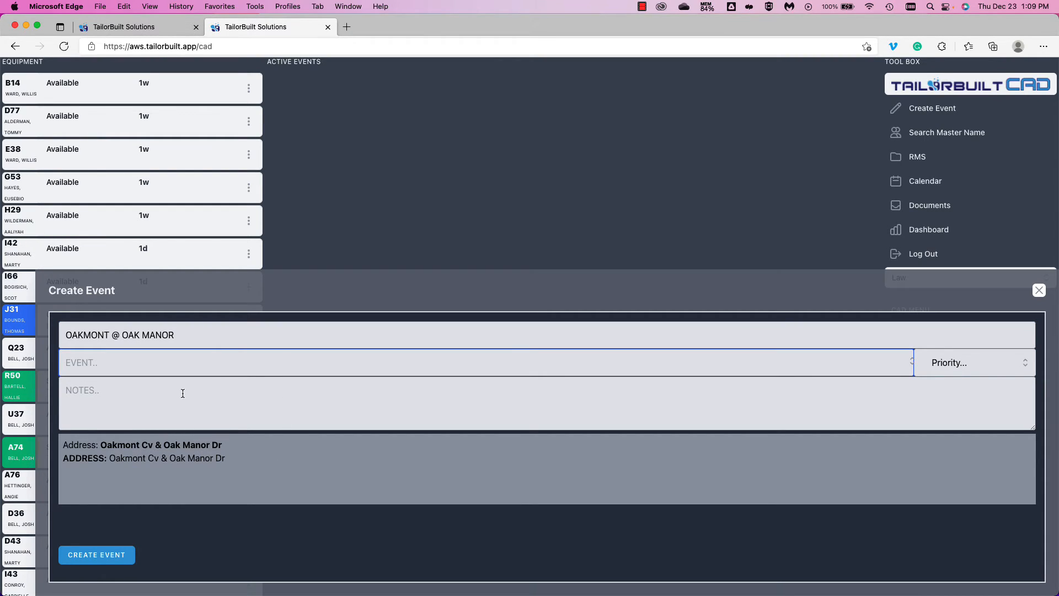
pyautogui.click(124, 337)
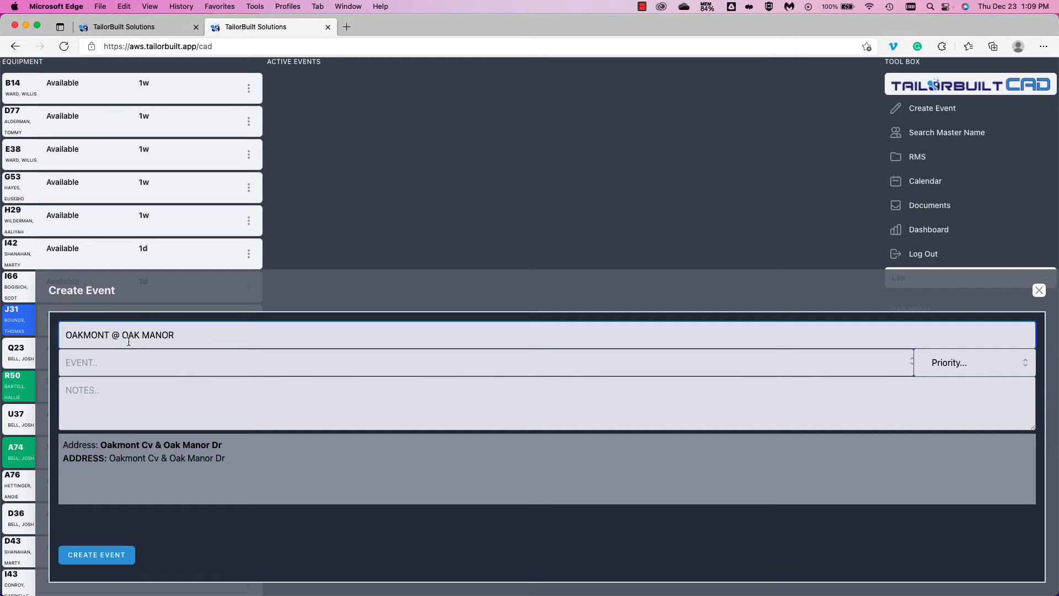
pyautogui.press('BackSpace')
pyautogui.press('BackSpace')
pyautogui.press('BackSpace')
pyautogui.write('@')
pyautogui.press('Tab')
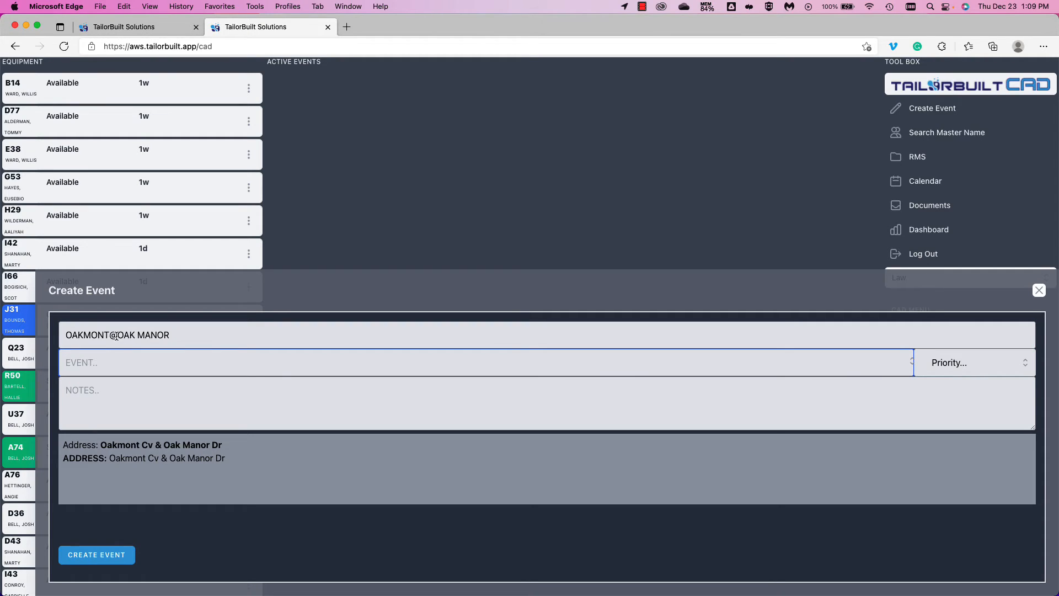
# - Retry the intersection lookup with & as the separator: OAKMONT & OAK MANOR
pyautogui.click(116, 335)
pyautogui.press('BackSpace')
pyautogui.write('&')
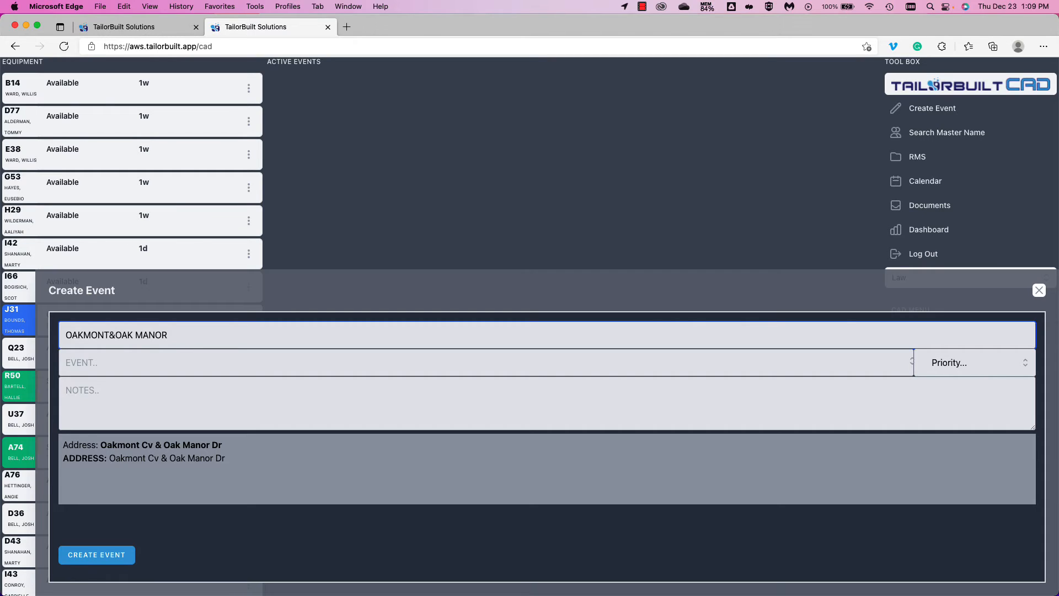
pyautogui.press('Left')
pyautogui.press('Left')
pyautogui.press('Left')
pyautogui.press('Left')
pyautogui.press('Left')
pyautogui.press('Left')
pyautogui.press('Left')
pyautogui.press('Left')
pyautogui.press('Left')
pyautogui.press('BackSpace')
pyautogui.write('&')
pyautogui.press('Tab')
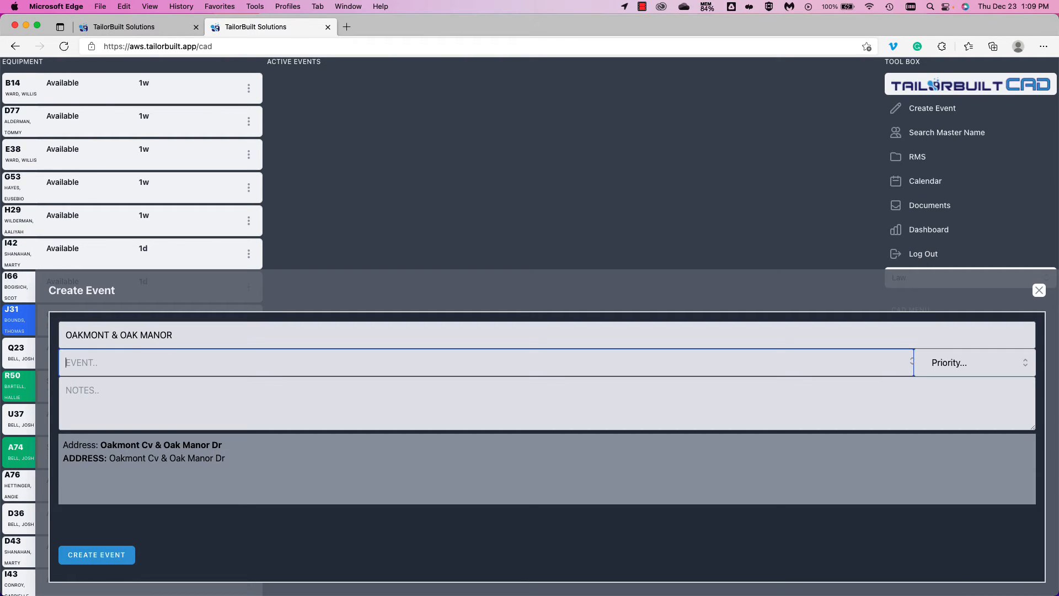
# - Retry the lookup as OAKMONT AT OAK MANOR, then retype it as OAKMONT AND OAK MANOR
pyautogui.doubleClick(114, 335)
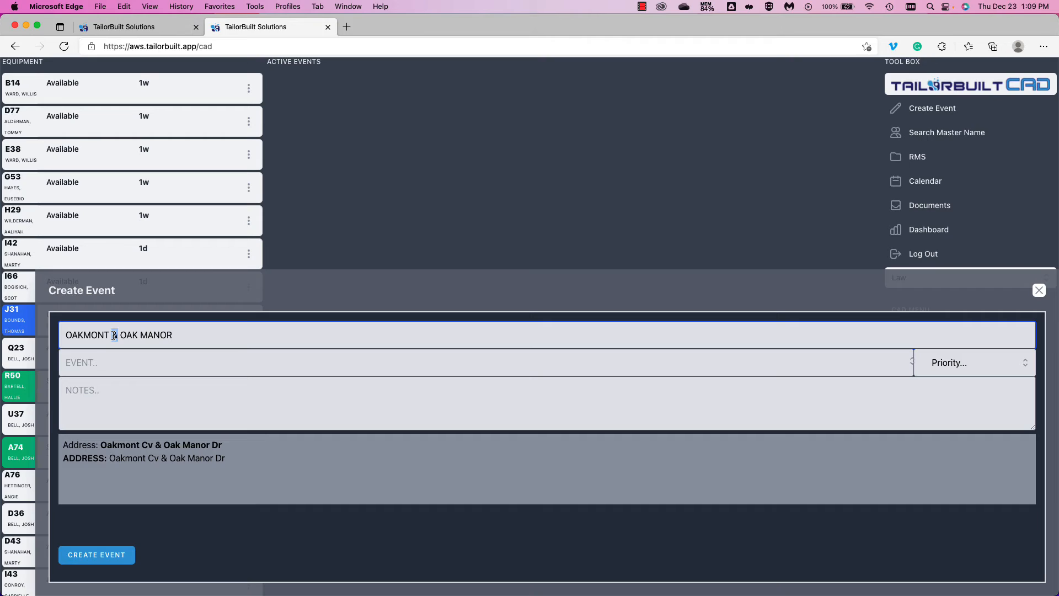
pyautogui.write('AT')
pyautogui.click(185, 338)
pyautogui.press('Tab')
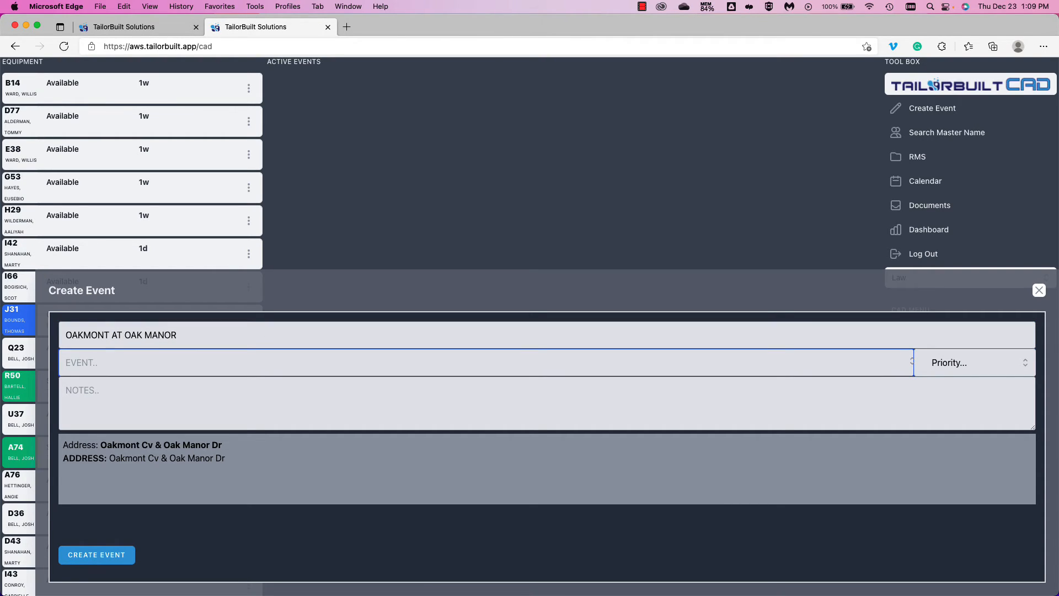
pyautogui.moveTo(112, 335); pyautogui.dragTo(182, 335)
pyautogui.write('AND ')
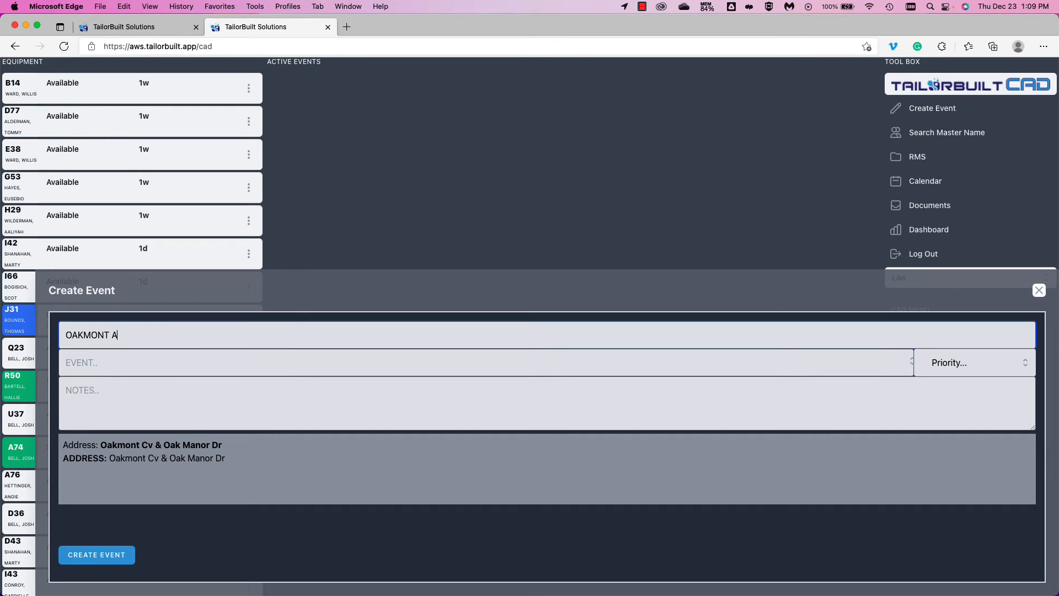
pyautogui.write('OAK MANOR')
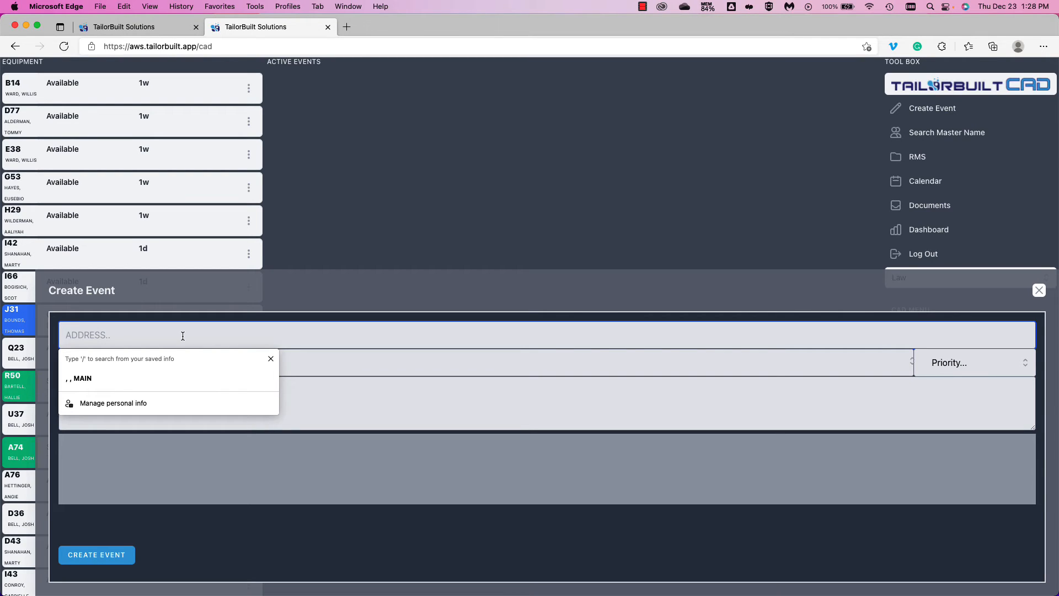
# - Look up INTERSECTION OF OAKMONT AND OAK MANOR, then retry as OAKMONT AND OAK MANOR
pyautogui.write('INTERSE')
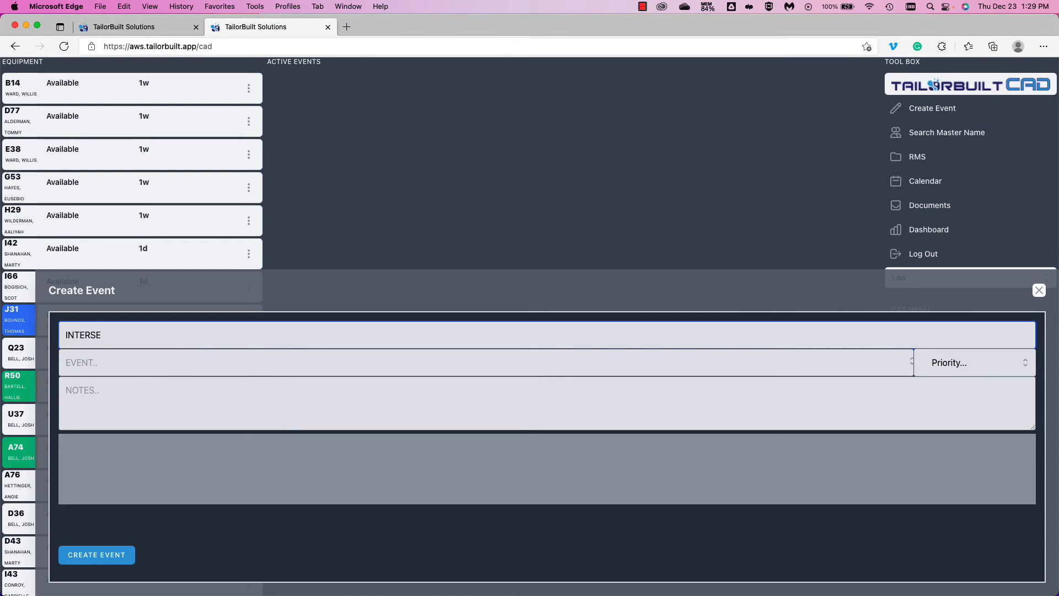
pyautogui.write('CTION OF ')
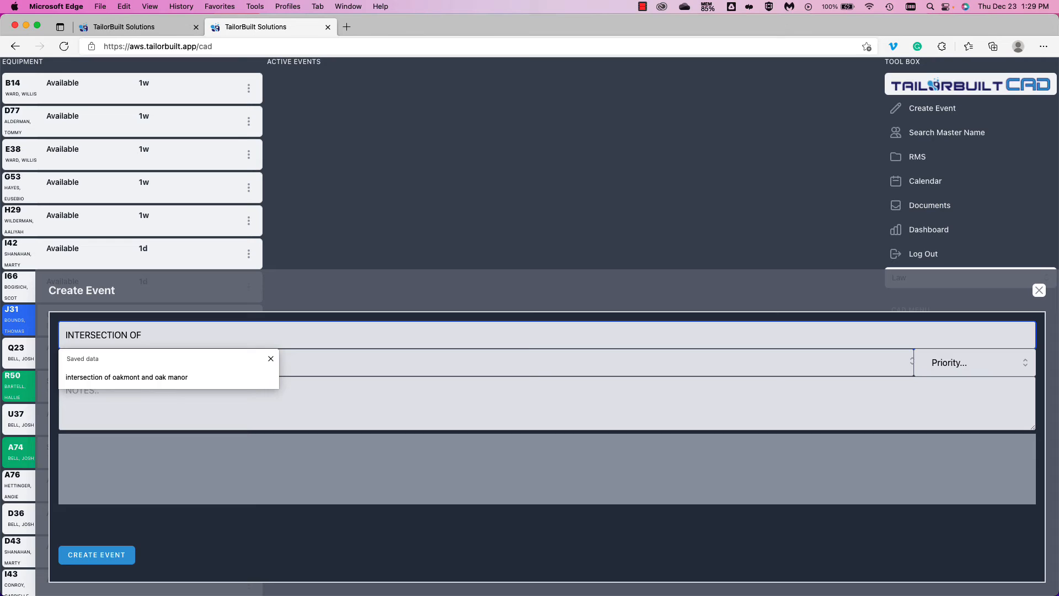
pyautogui.write('OAKMONT AND OAK MANOR')
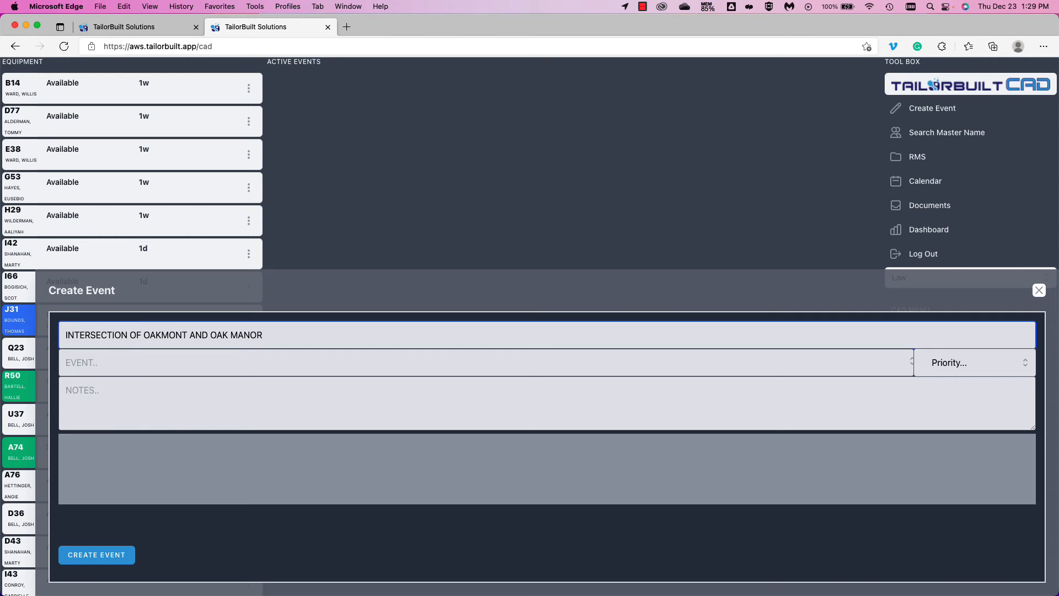
pyautogui.press('Tab')
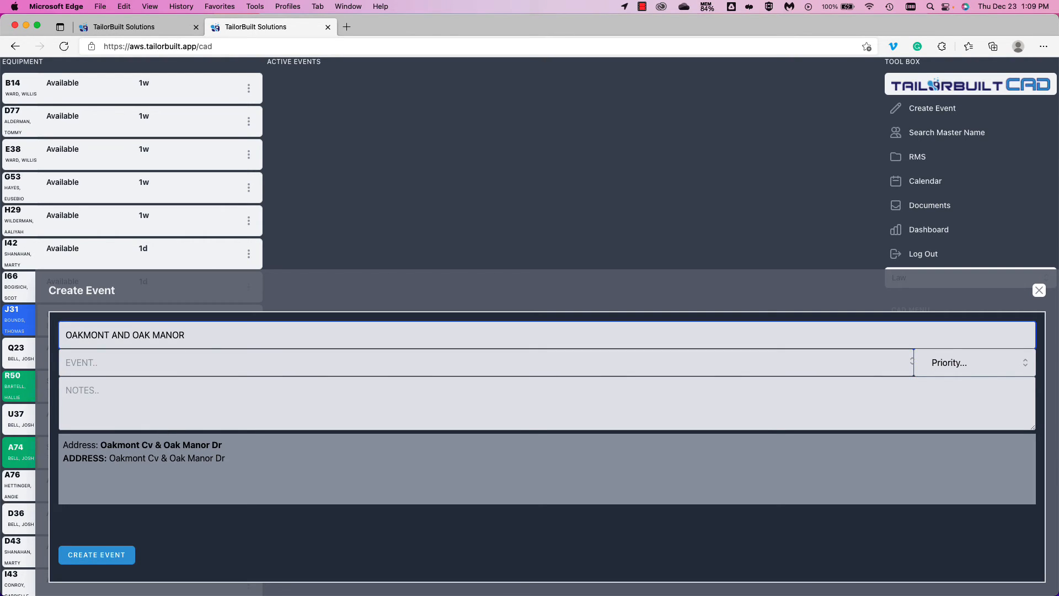
pyautogui.press('Tab')
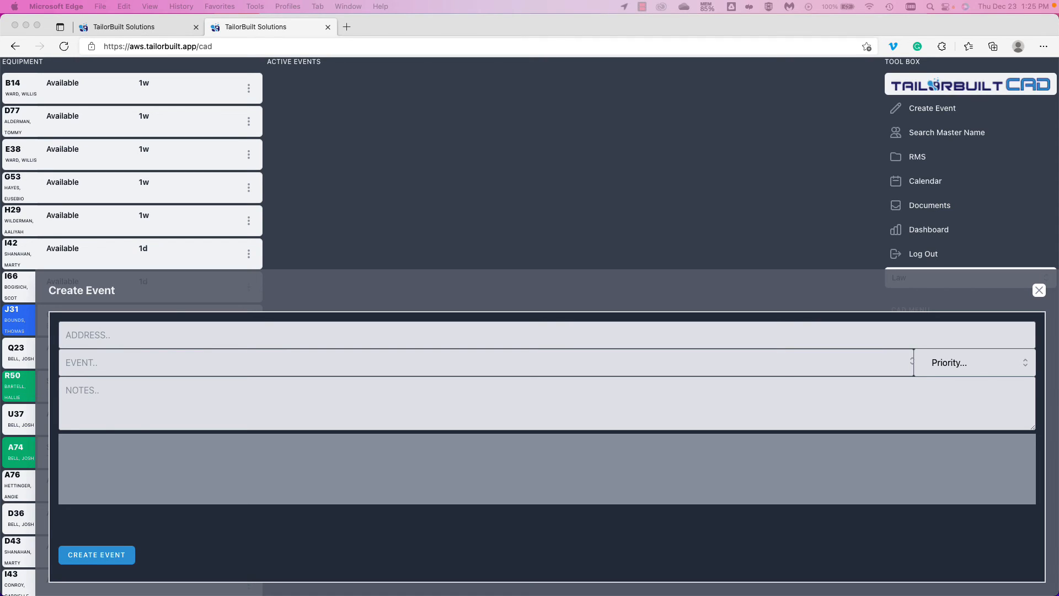
# - Enter HERNANDO as the event address and run the lookup
pyautogui.click(143, 339)
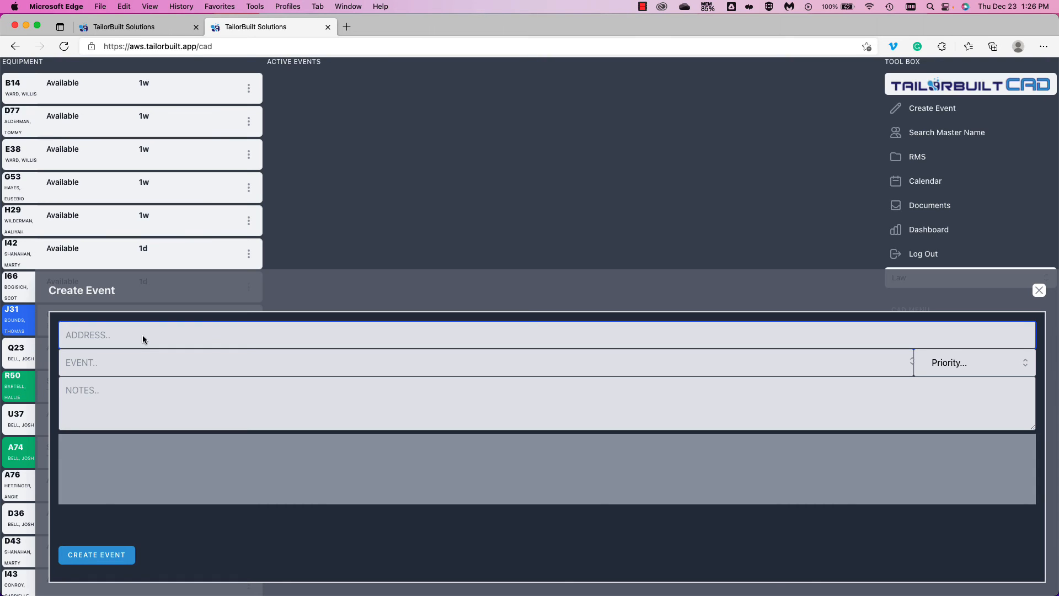
pyautogui.write('HERNA')
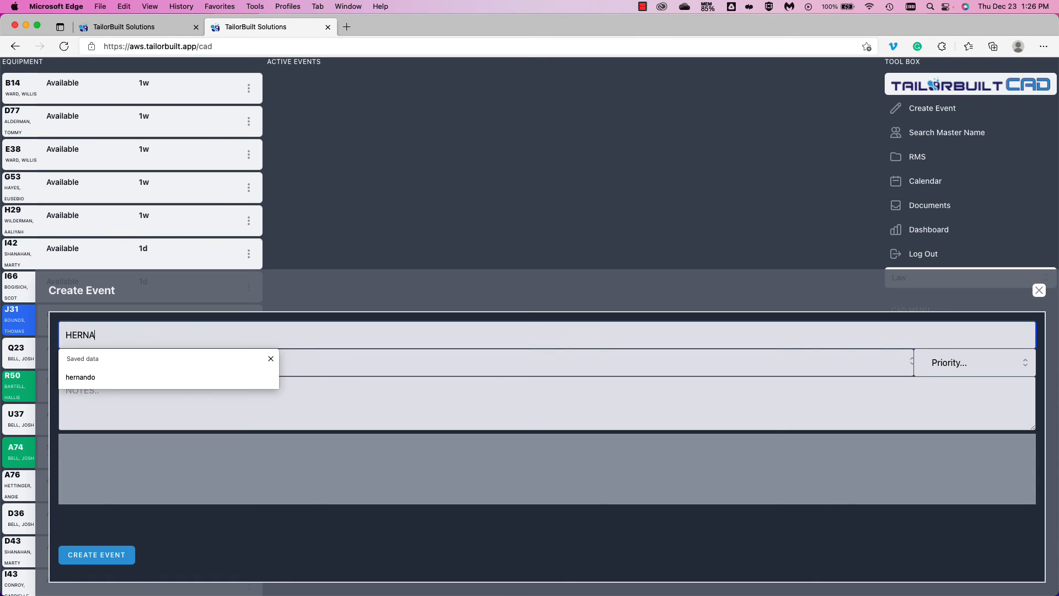
pyautogui.write('NDO')
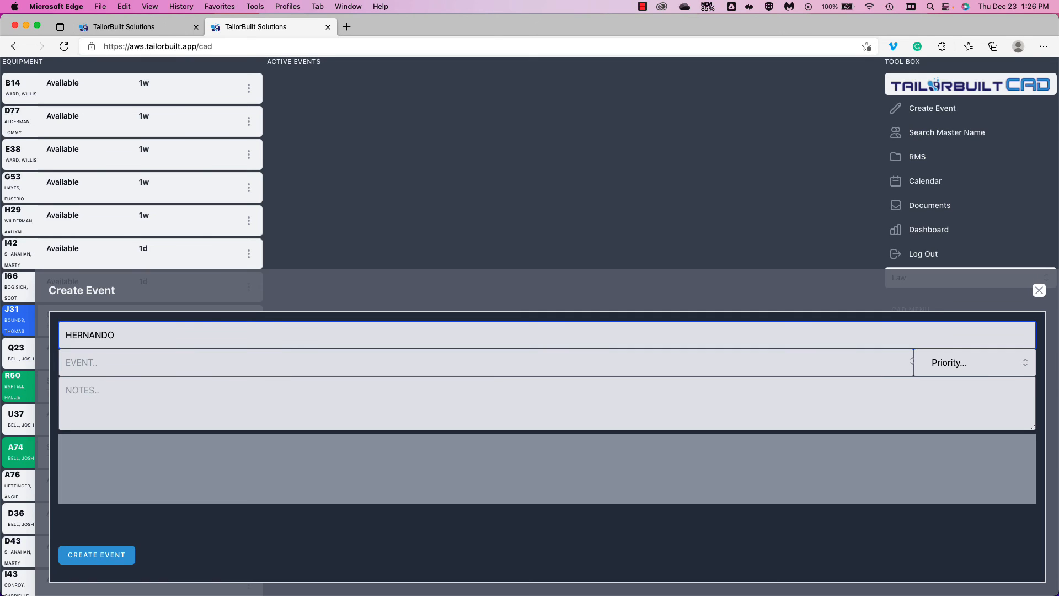
pyautogui.press('Tab')
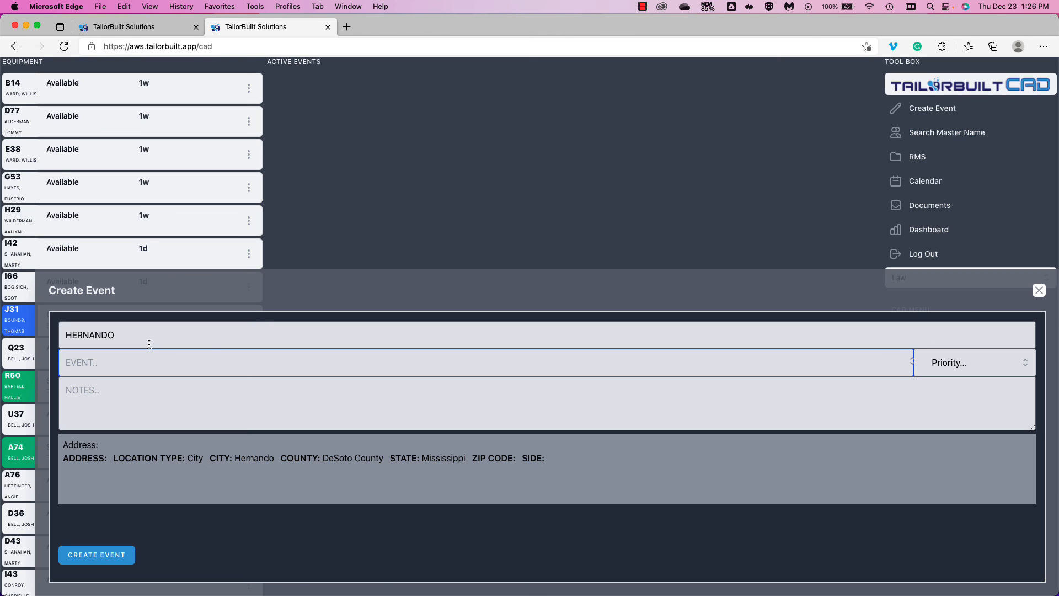
# - Replace HERNANDO with DESOTO COUNTY and rerun the address lookup
pyautogui.doubleClick(110, 336)
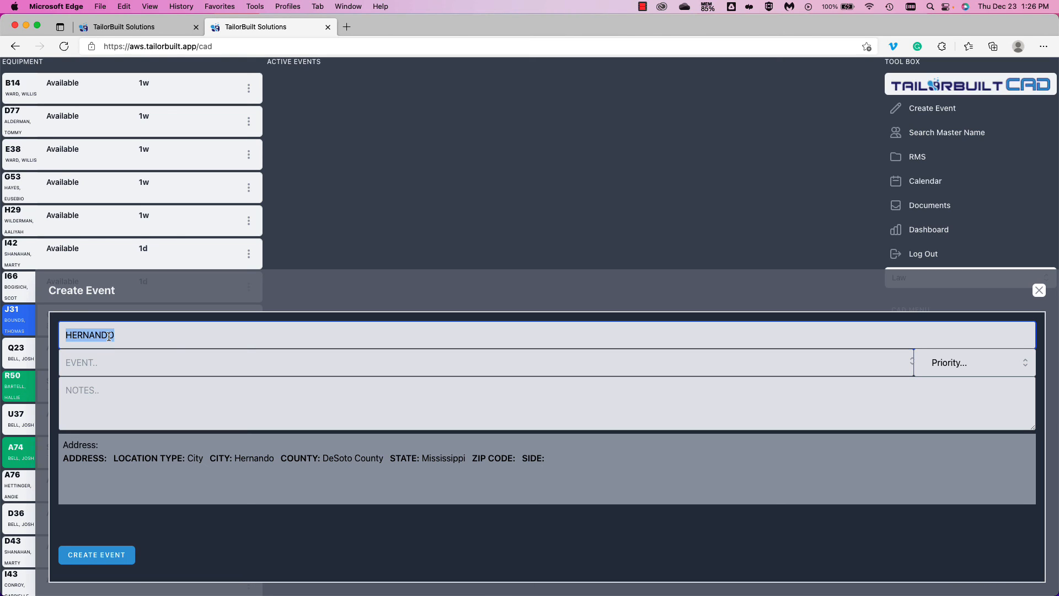
pyautogui.write('DESOTO')
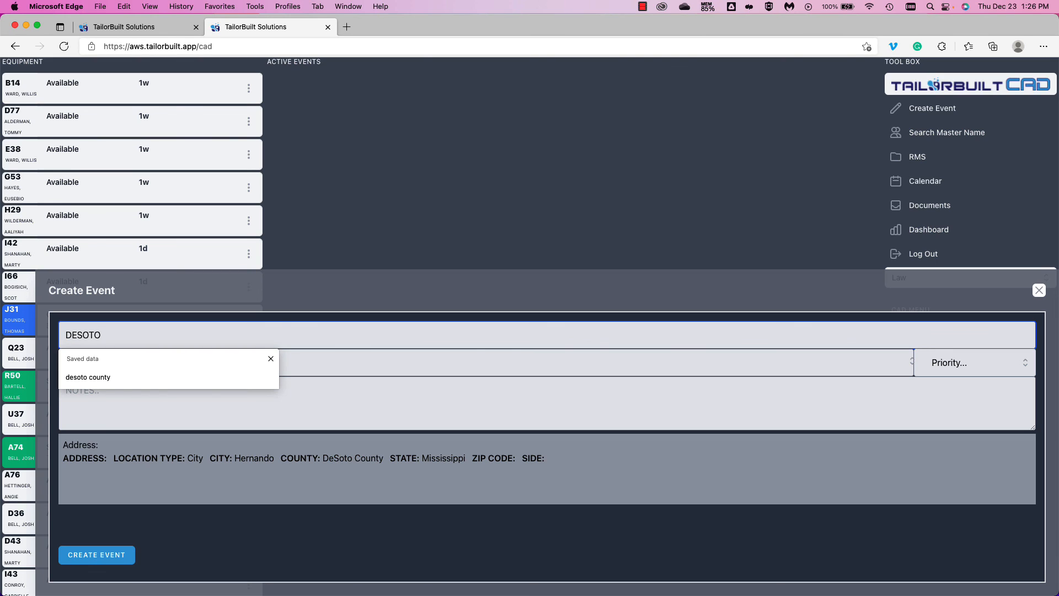
pyautogui.write(' COUNTY')
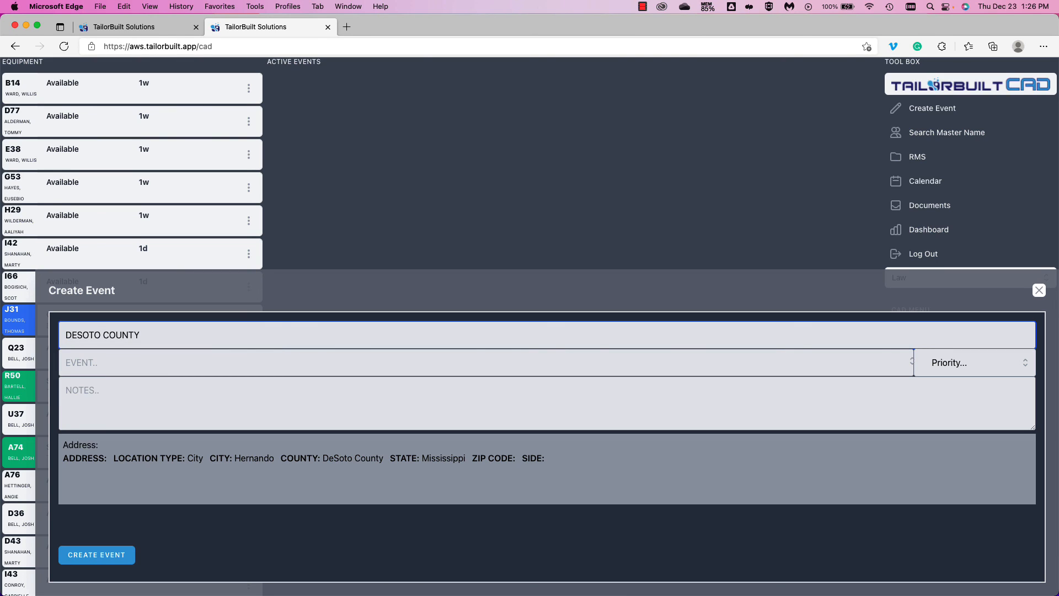
pyautogui.press('Tab')
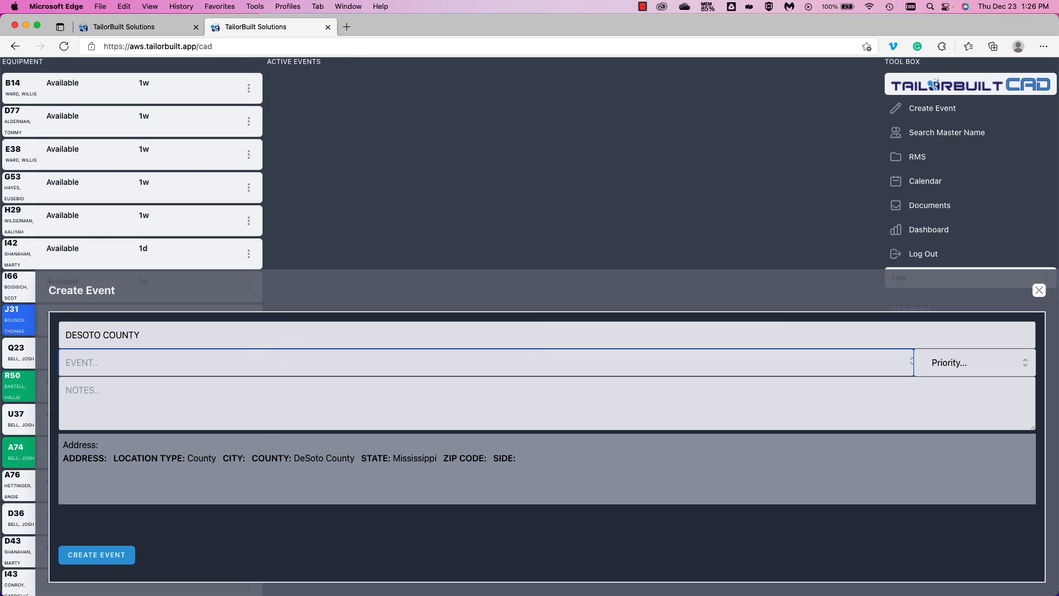